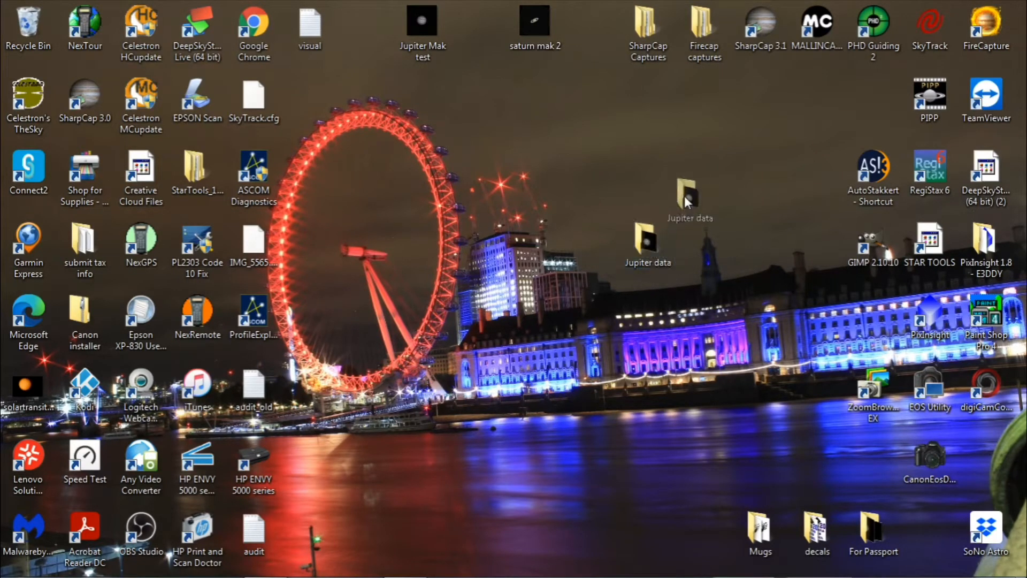
Step: Play the 215414_Jup video from the desktop's Jupiter data folder, then close the player and the folder
drag(694, 166, 695, 166)
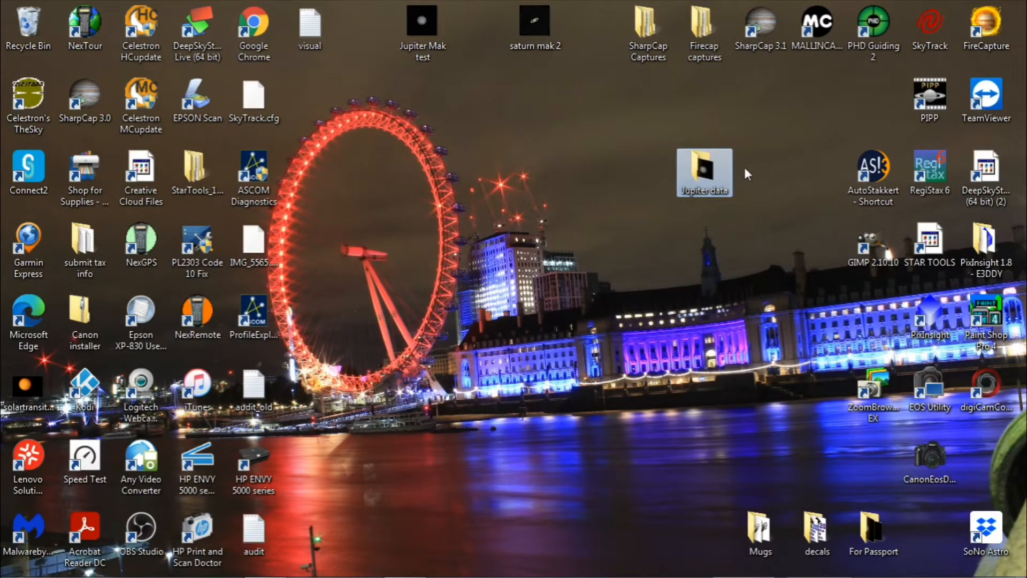
double_click(706, 169)
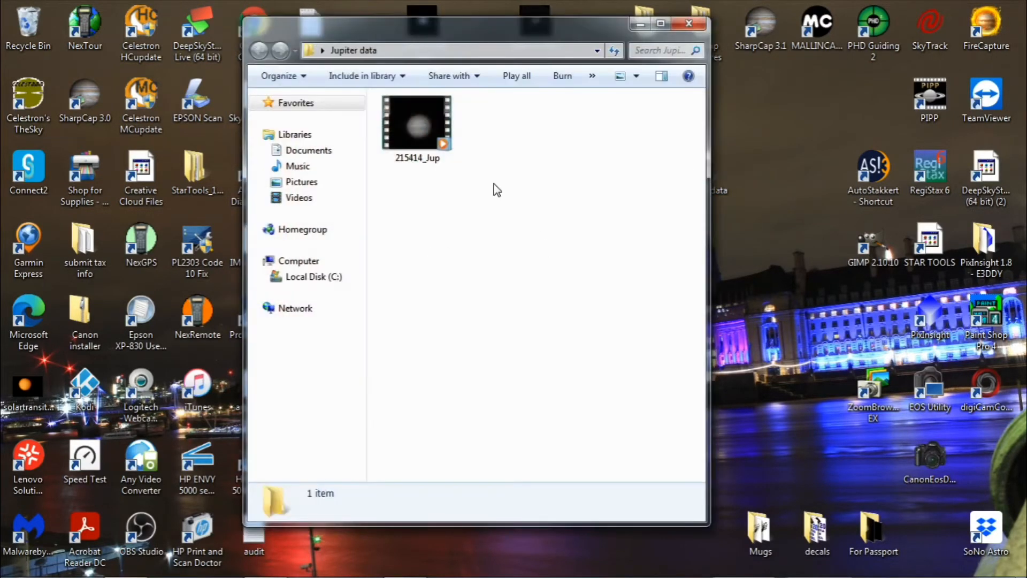
click(423, 143)
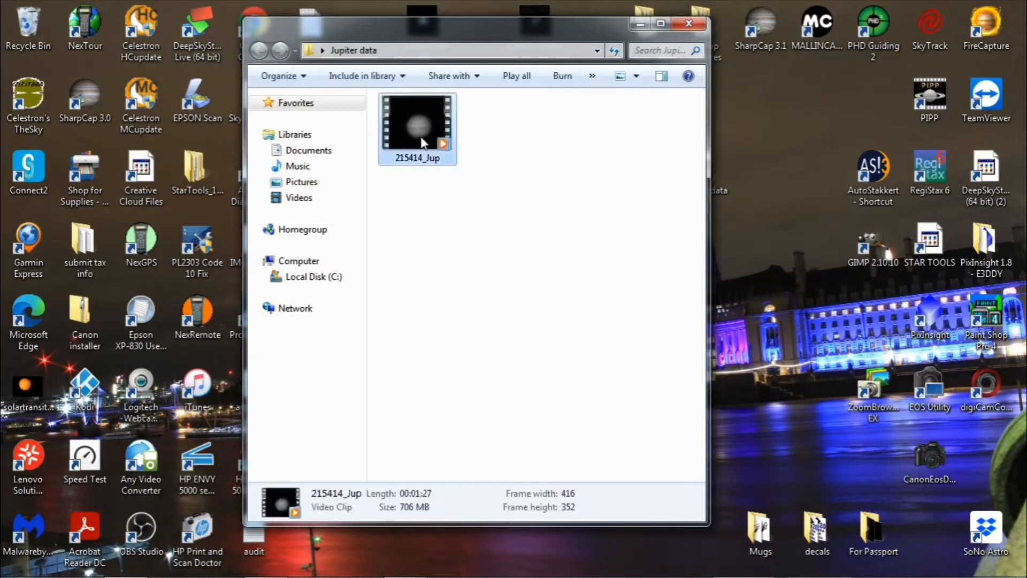
double_click(423, 142)
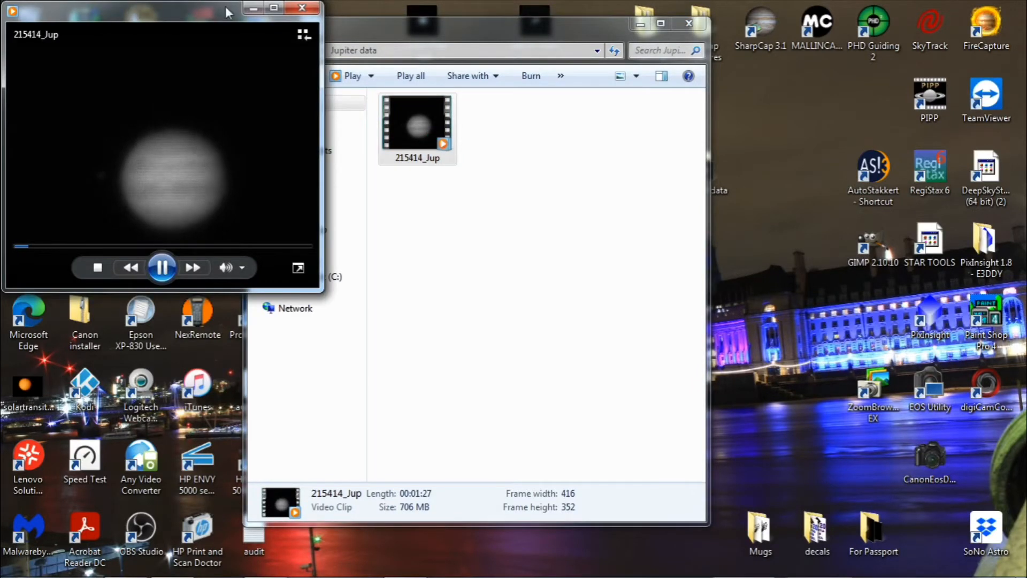
drag(229, 12, 509, 90)
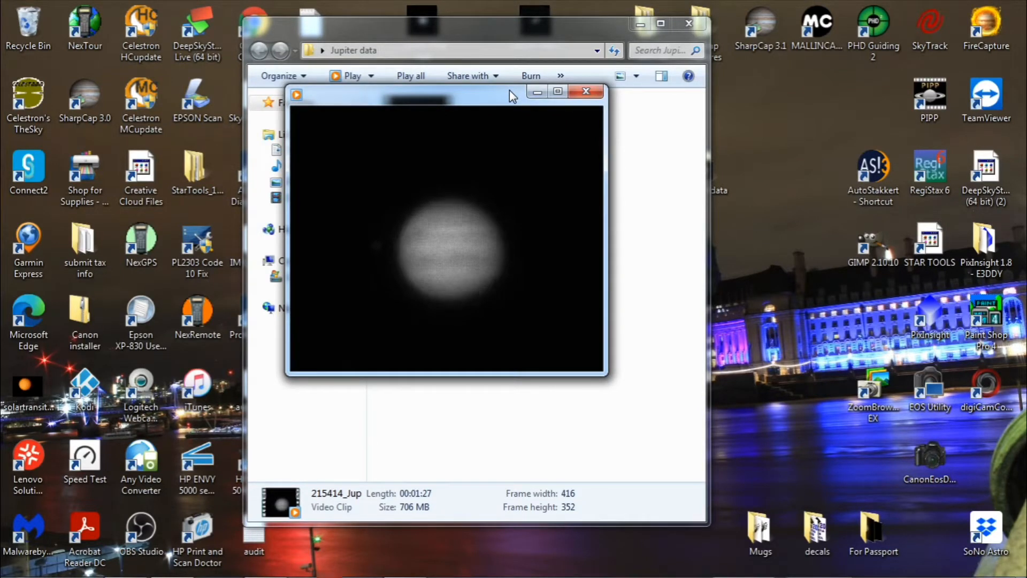
mouse_move(543, 142)
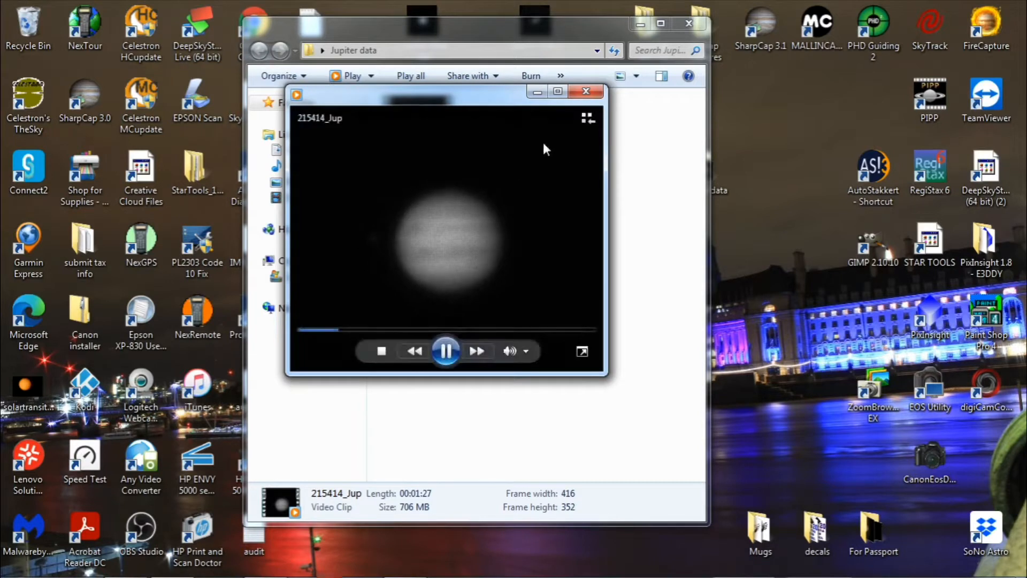
click(588, 92)
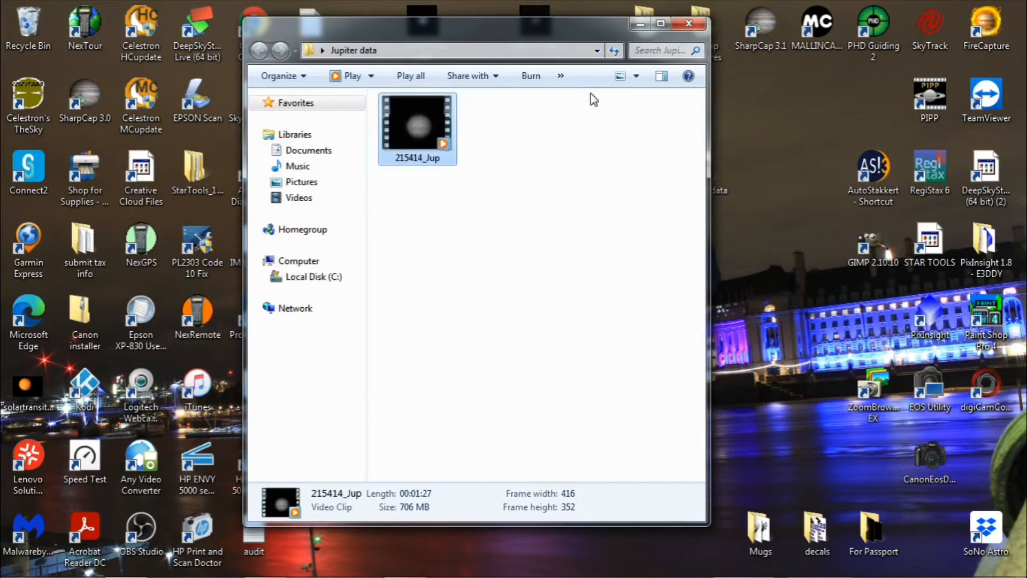
click(689, 23)
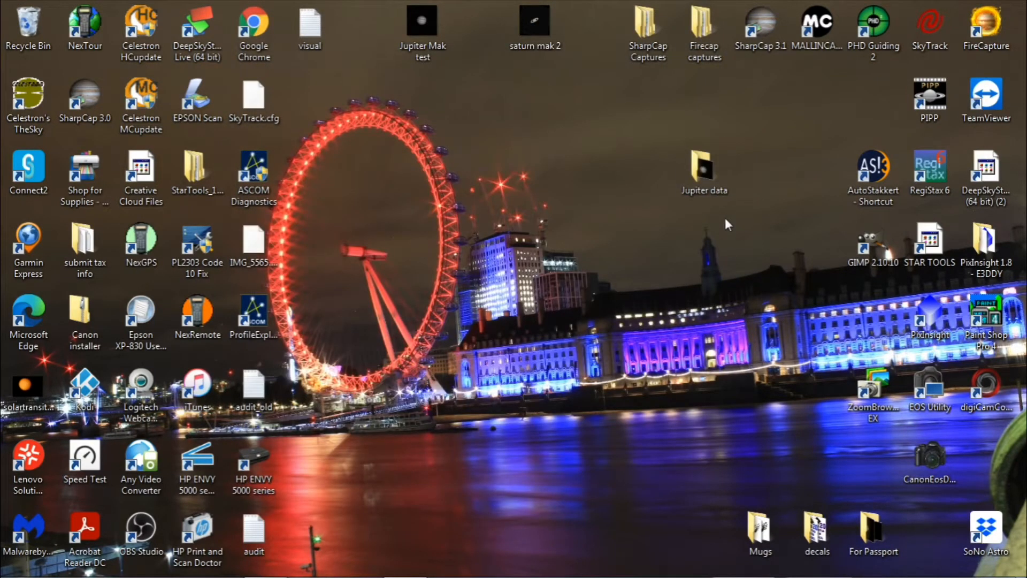
Step: Open PIPP in a maximised window and start adding source files
double_click(929, 98)
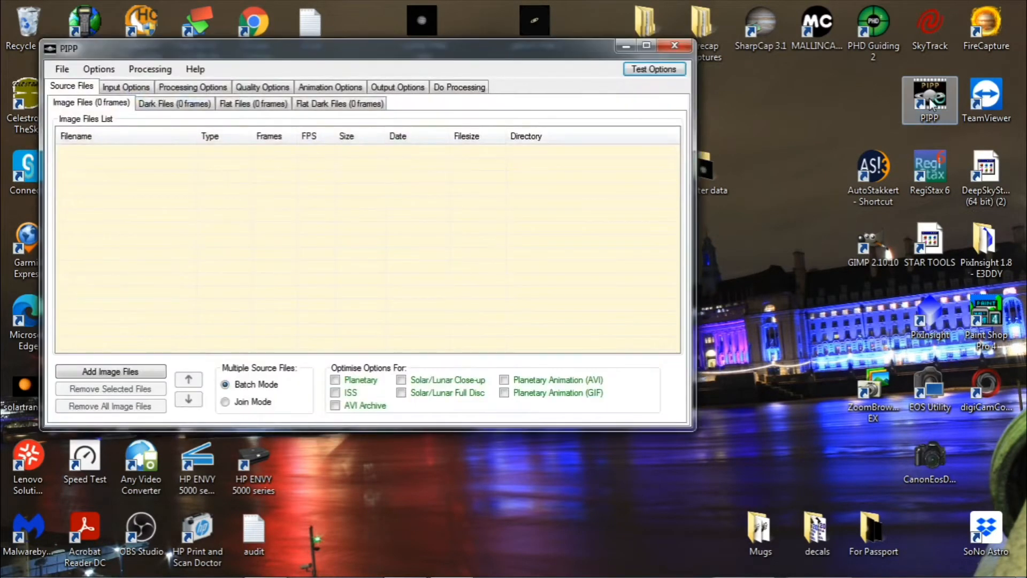
click(646, 47)
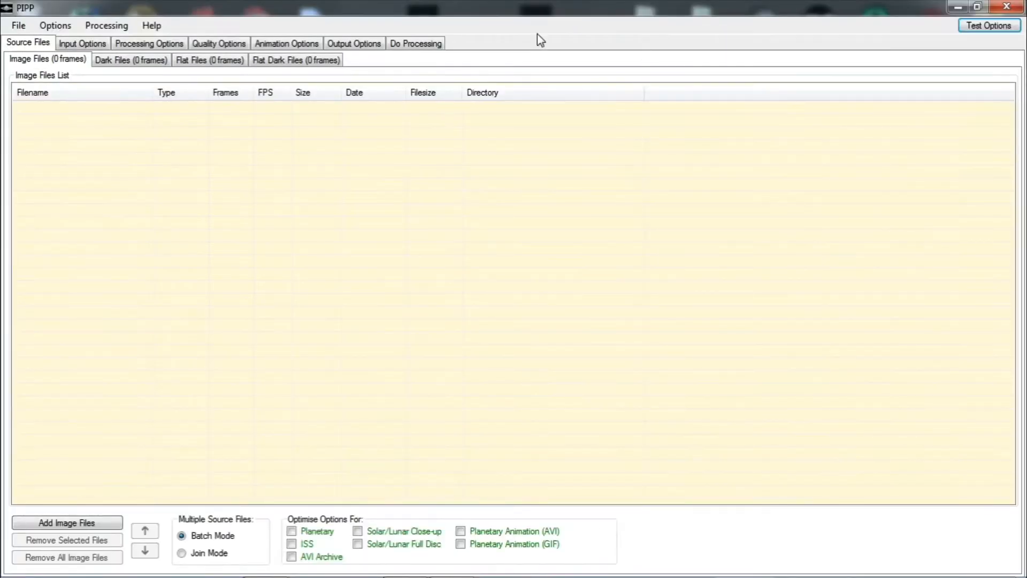
click(21, 25)
click(20, 24)
click(20, 24)
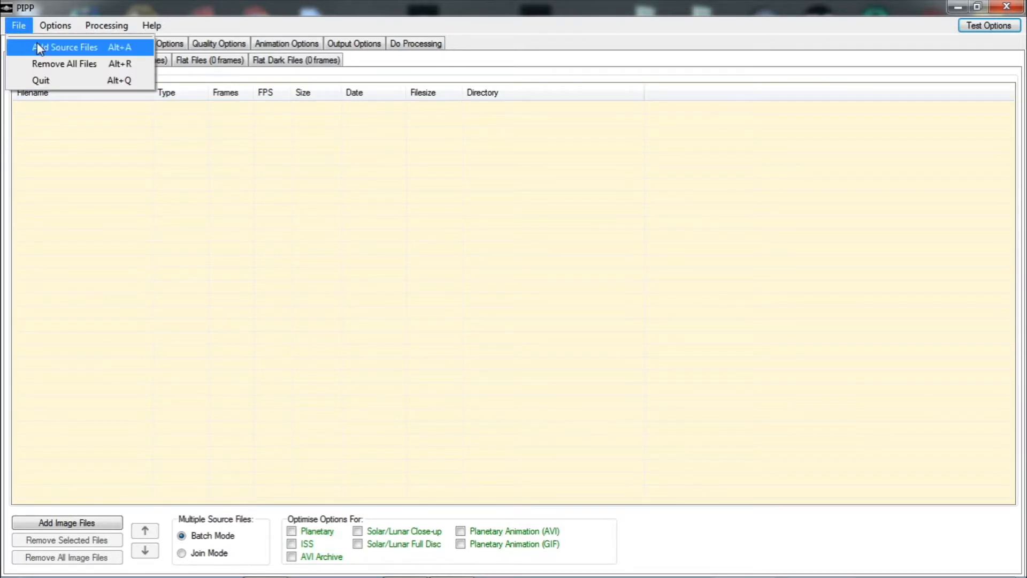
click(37, 43)
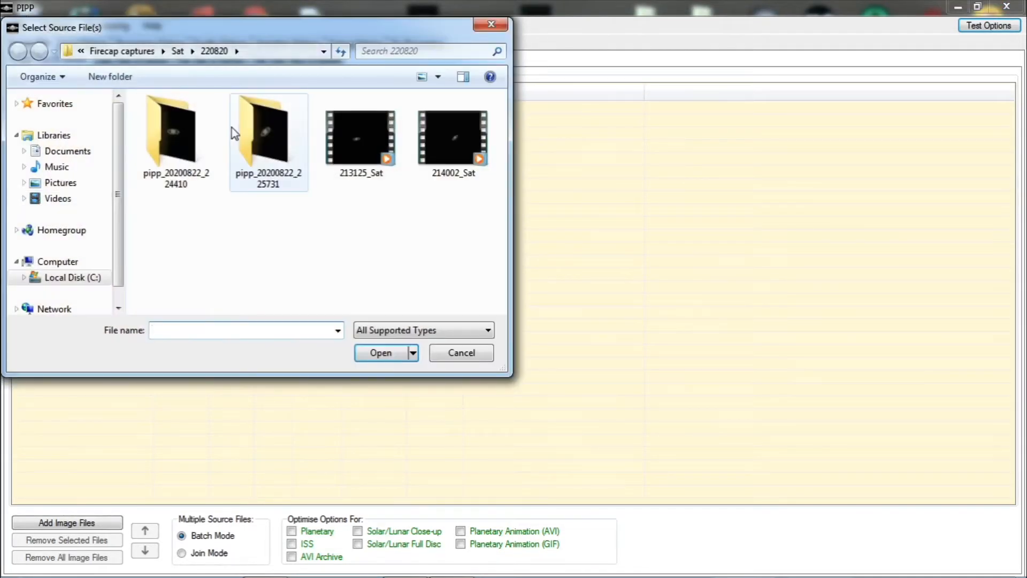
click(324, 52)
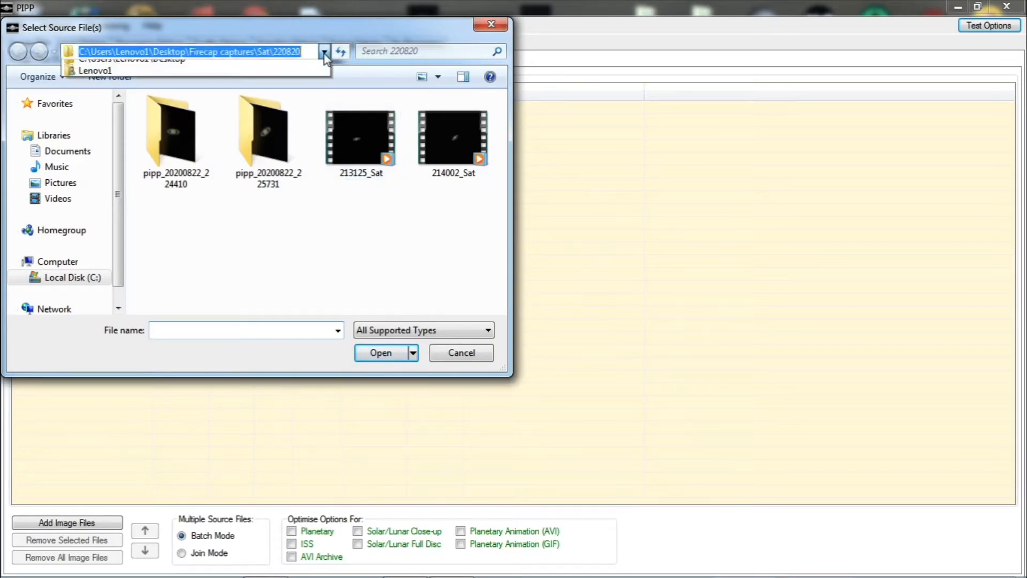
click(169, 53)
double_click(169, 53)
click(169, 52)
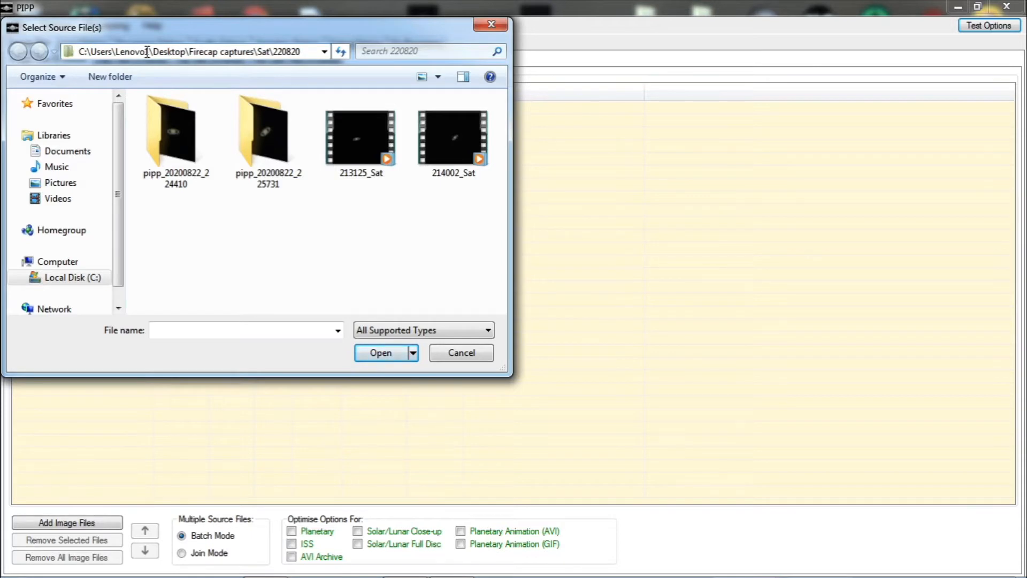
double_click(153, 53)
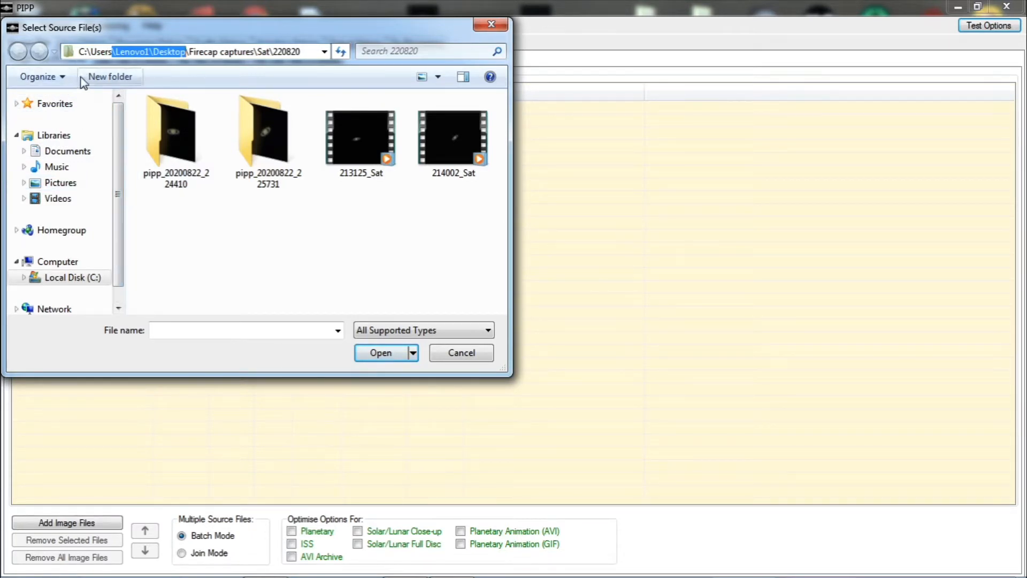
click(169, 53)
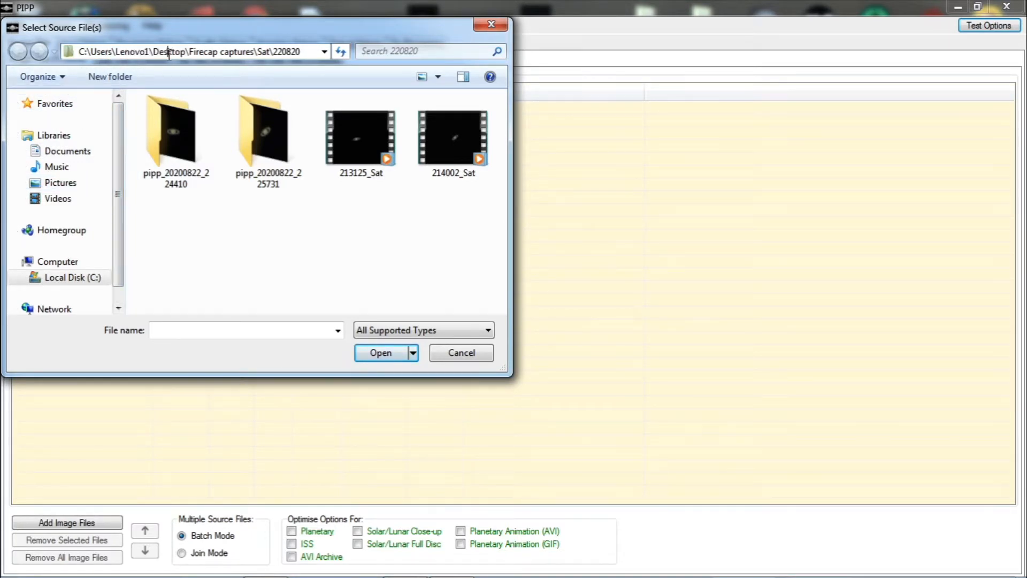
Step: Add the 215414_Jup video from the desktop's Jupiter data folder with debayering enabled, and close the frame preview
click(324, 51)
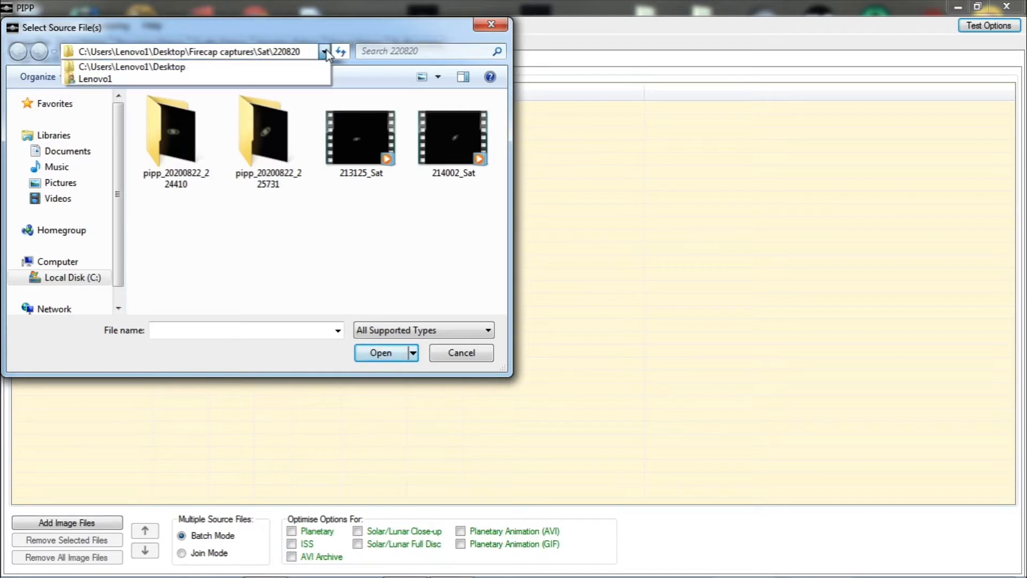
click(191, 67)
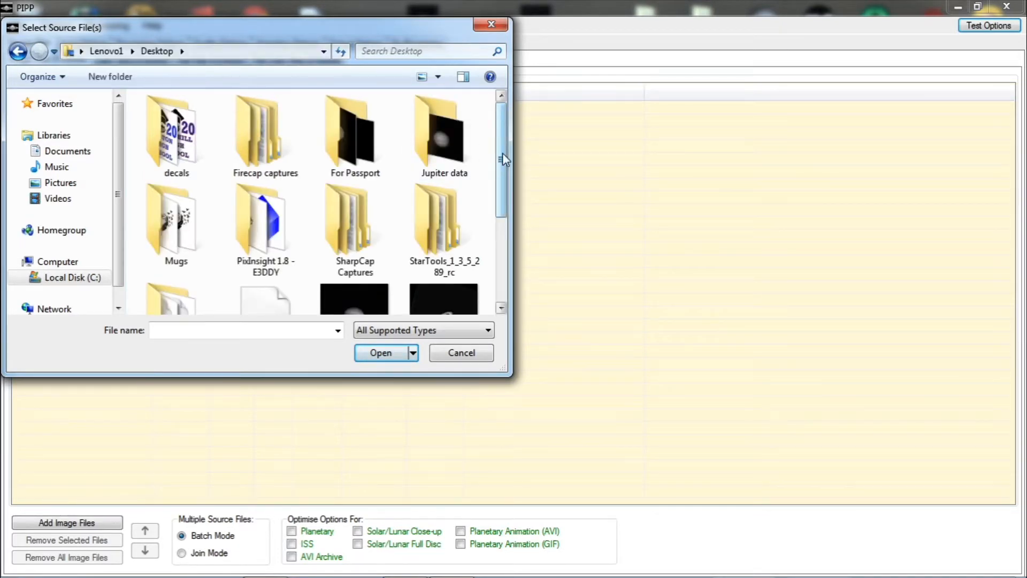
mouse_move(503, 153)
mouse_down()
mouse_move(498, 232)
mouse_move(499, 160)
mouse_up()
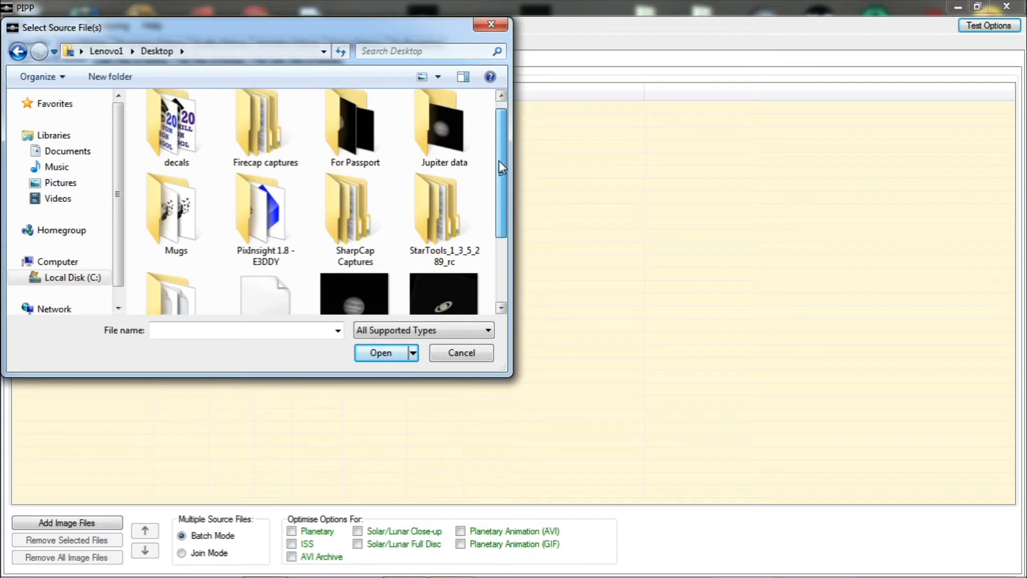
double_click(453, 138)
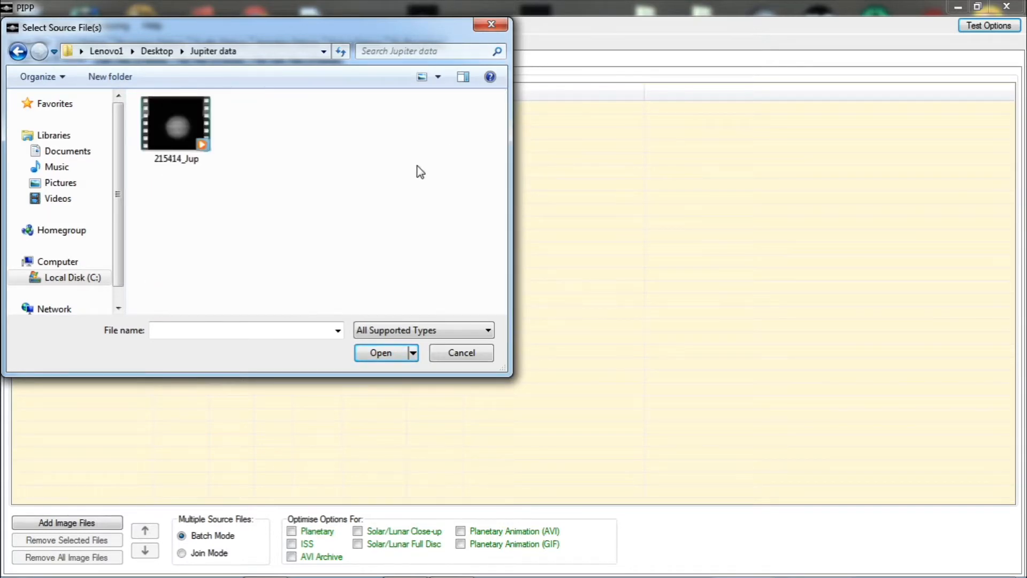
double_click(159, 127)
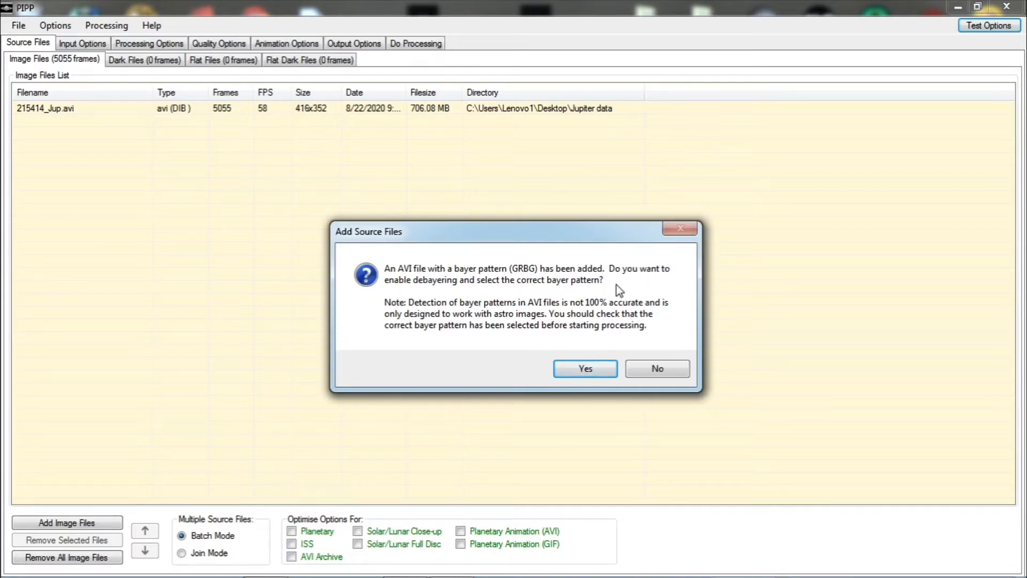
click(586, 369)
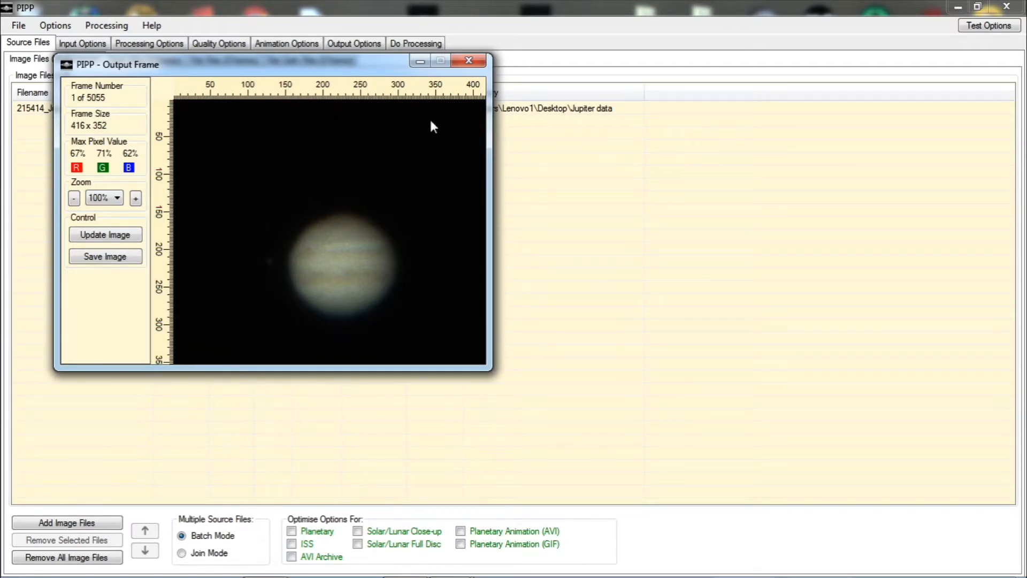
click(468, 62)
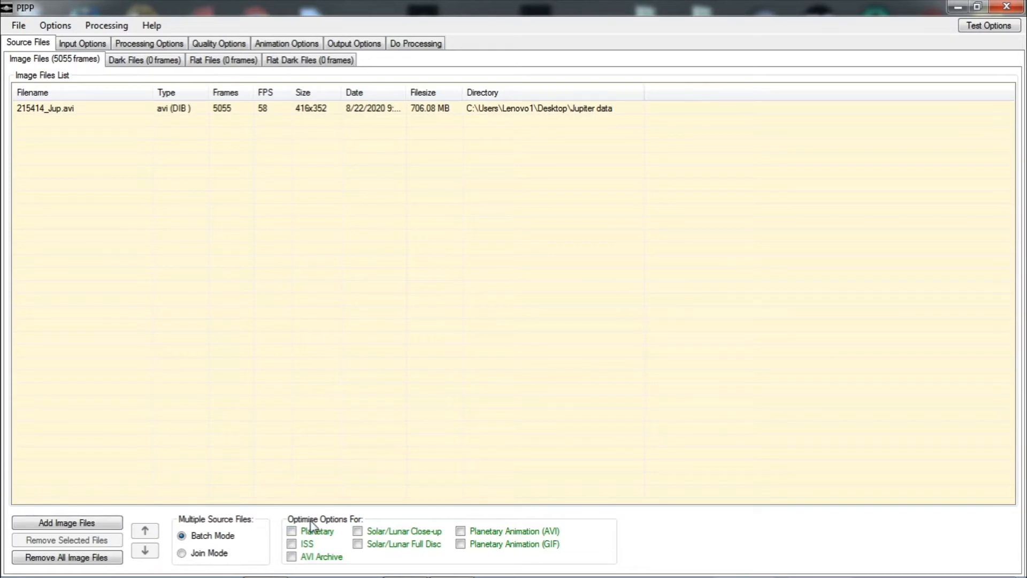
Step: Optimise the options for Planetary and preview a test frame with the resulting processing options
click(291, 531)
click(159, 50)
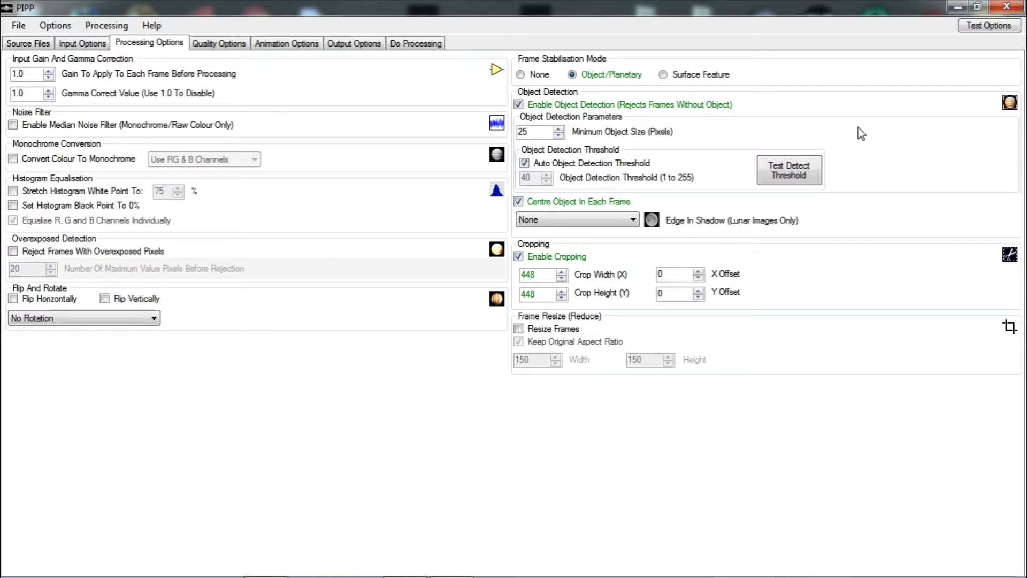
click(988, 29)
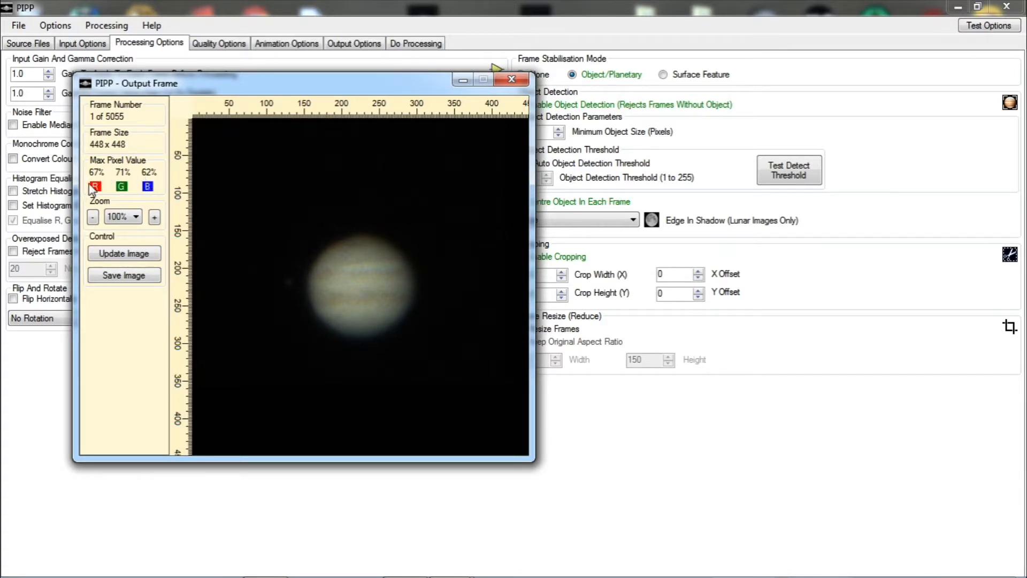
click(512, 80)
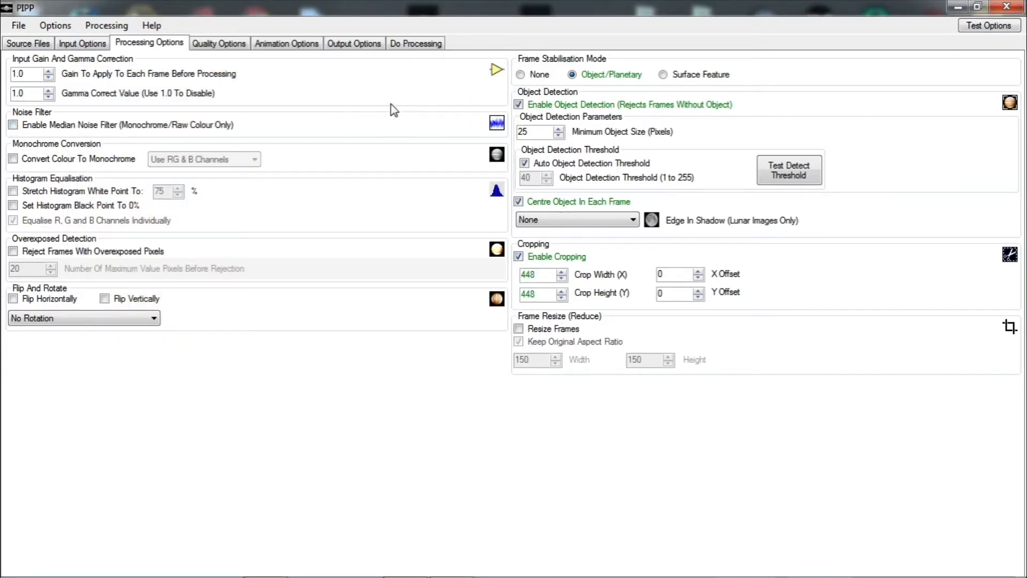
Step: Review the output options and start processing the Jupiter video
click(366, 47)
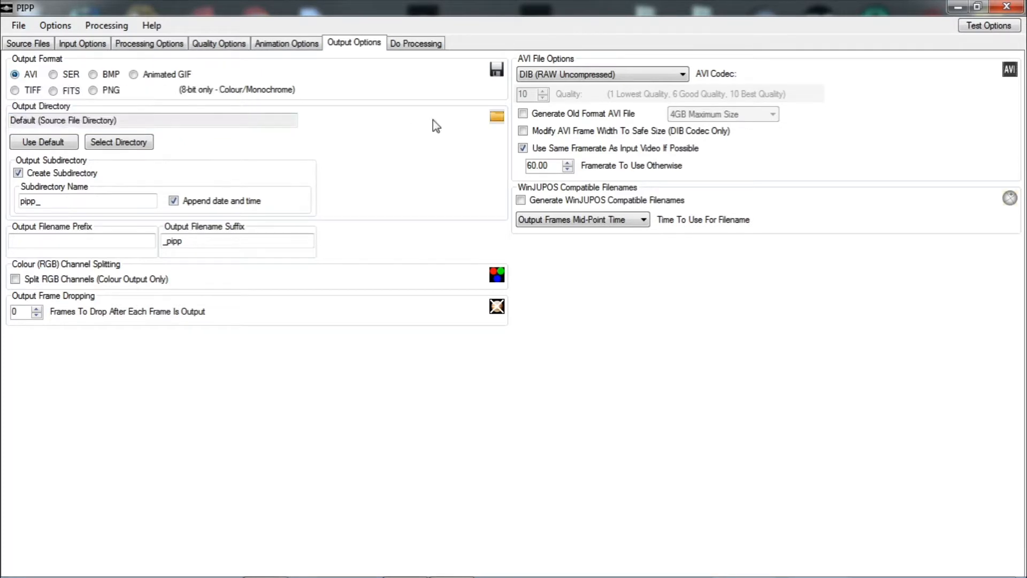
click(428, 45)
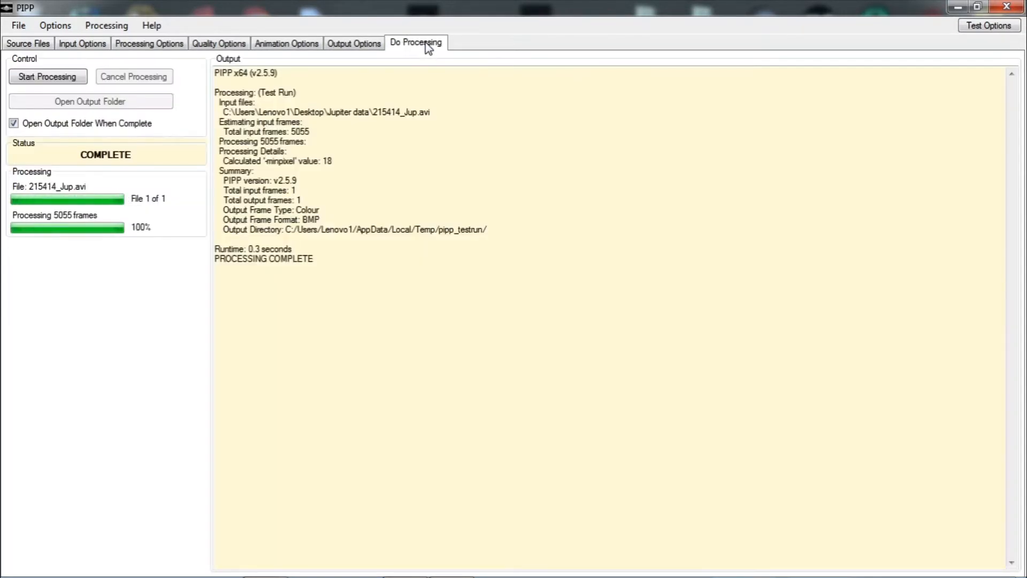
click(52, 80)
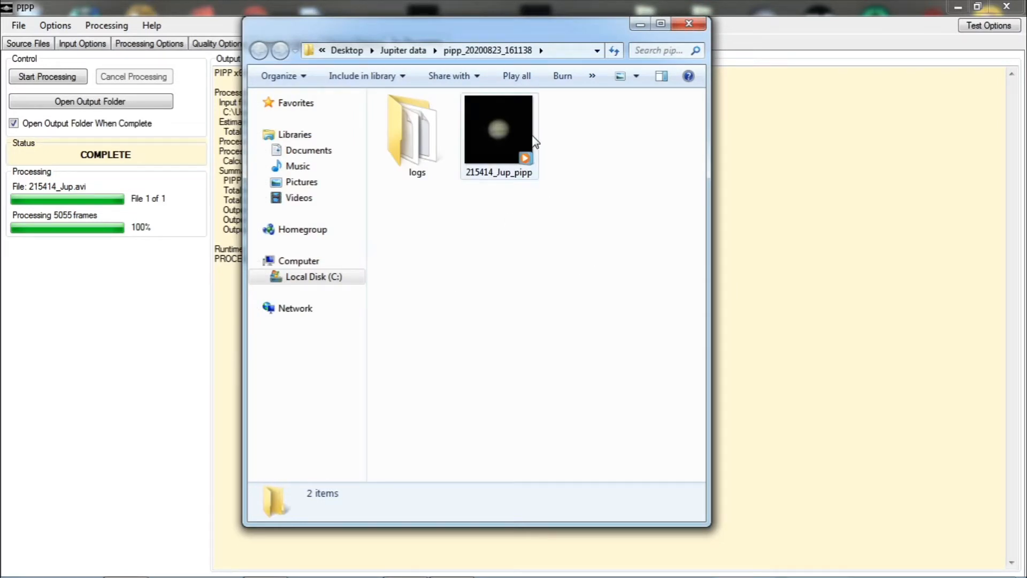
Step: Play the processed video 215414_Jup_pipp to check it, then close the player and the output folder
double_click(508, 138)
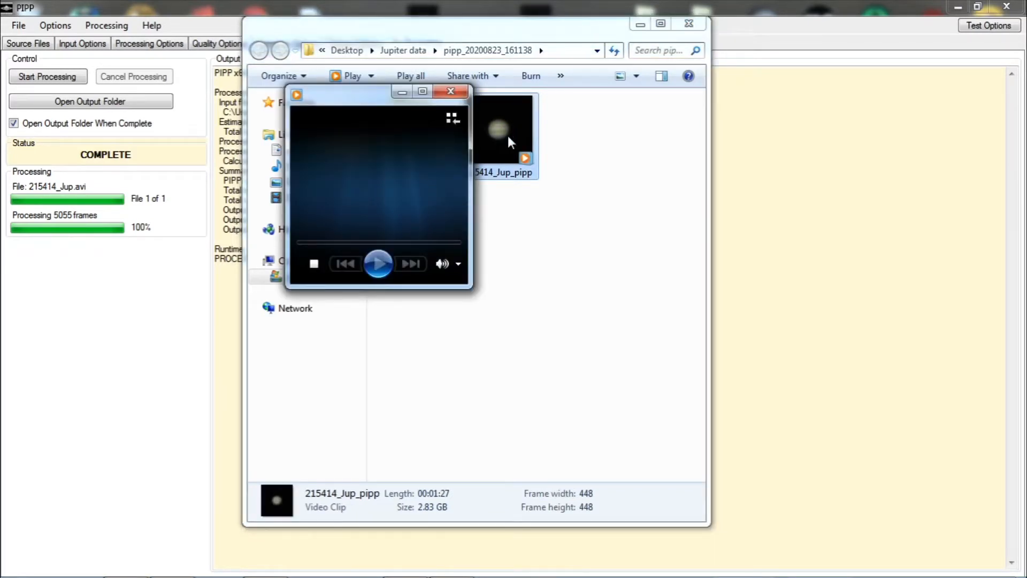
click(378, 269)
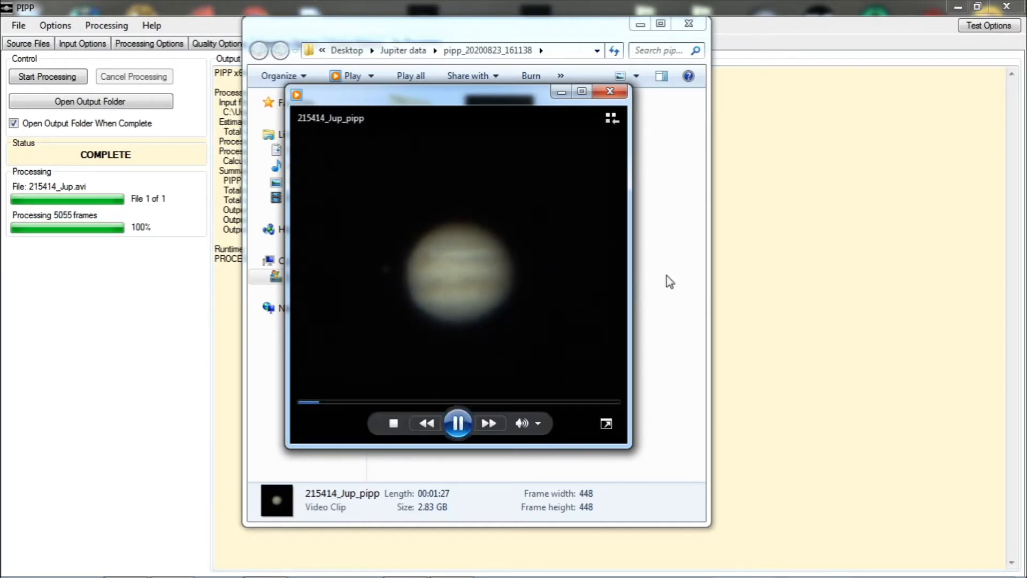
click(612, 92)
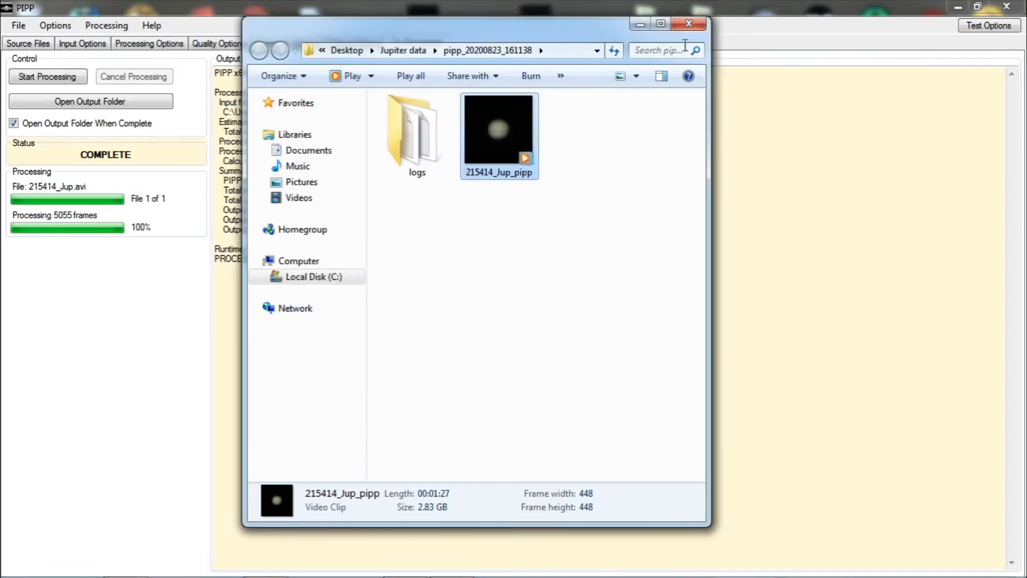
click(690, 24)
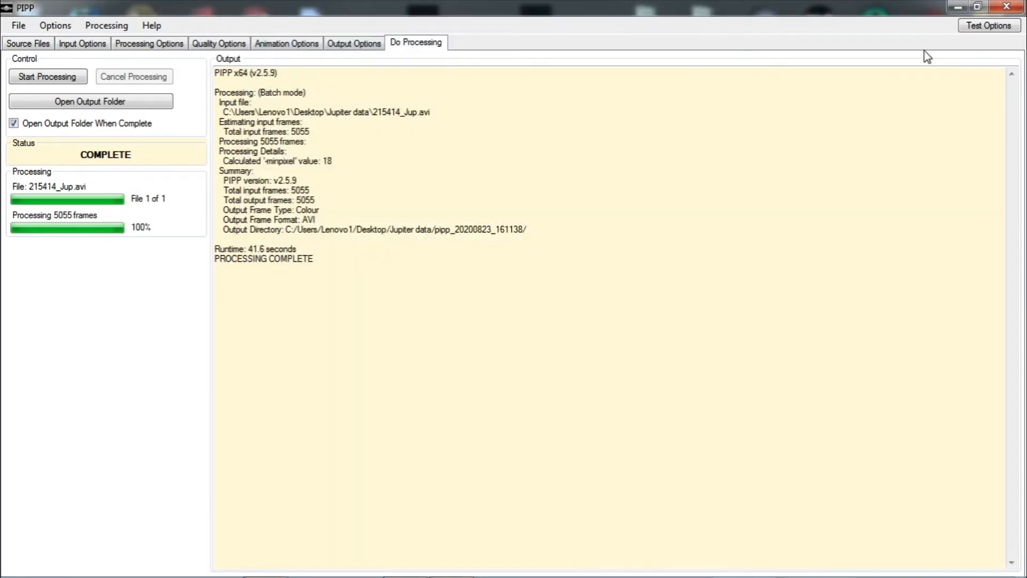
Step: Close PIPP and open the Jupiter data folder on the desktop
click(1007, 7)
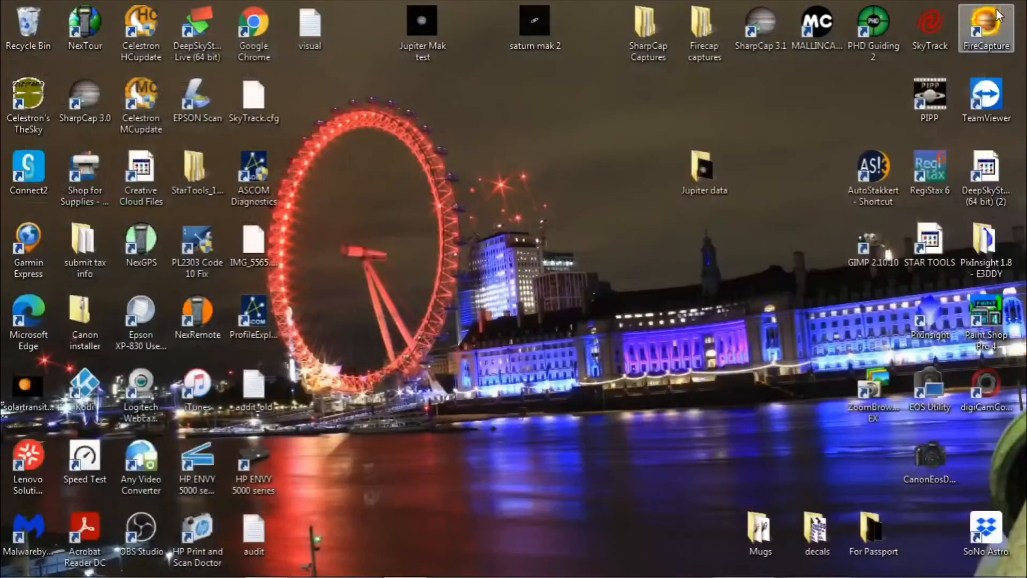
double_click(705, 172)
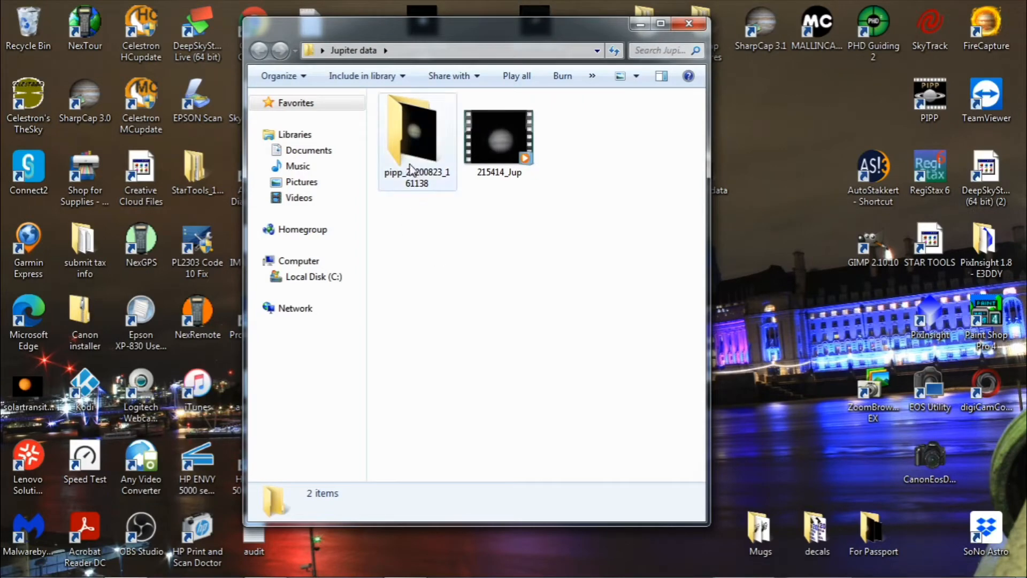
Step: Close the Jupiter data folder and launch AutoStakkert, allowing it to run past the security warning
click(692, 24)
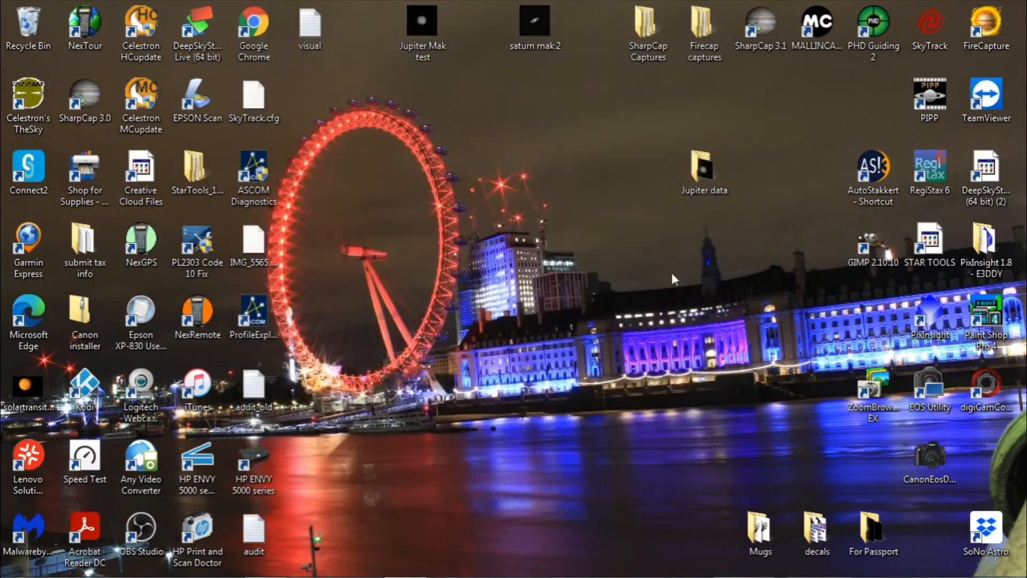
double_click(872, 171)
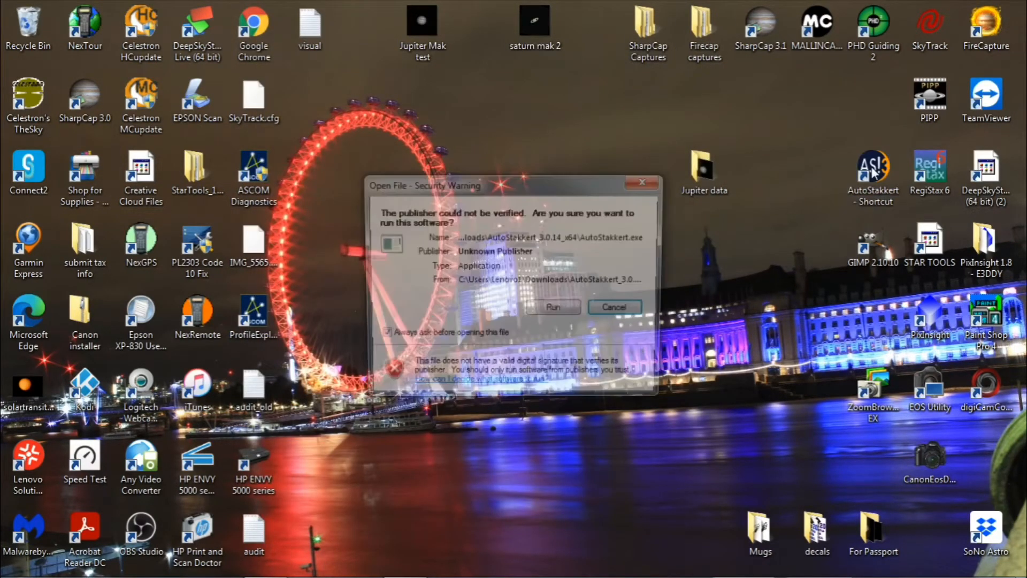
click(557, 311)
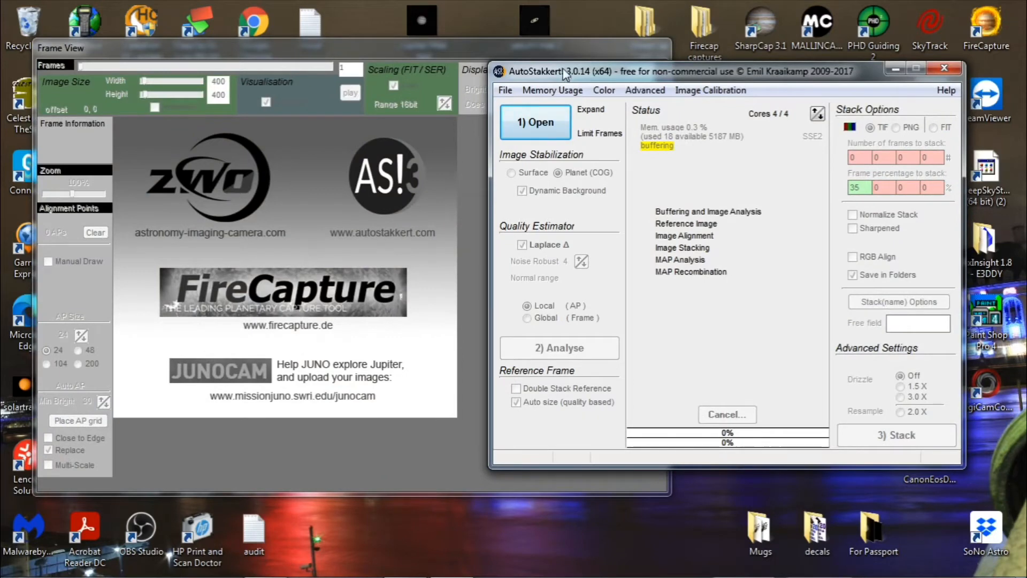
drag(594, 79, 405, 80)
Step: Open the preprocessed video 215414_Jup_pipp from the pipp_20200823_161138 folder inside Jupiter data on the desktop
click(356, 126)
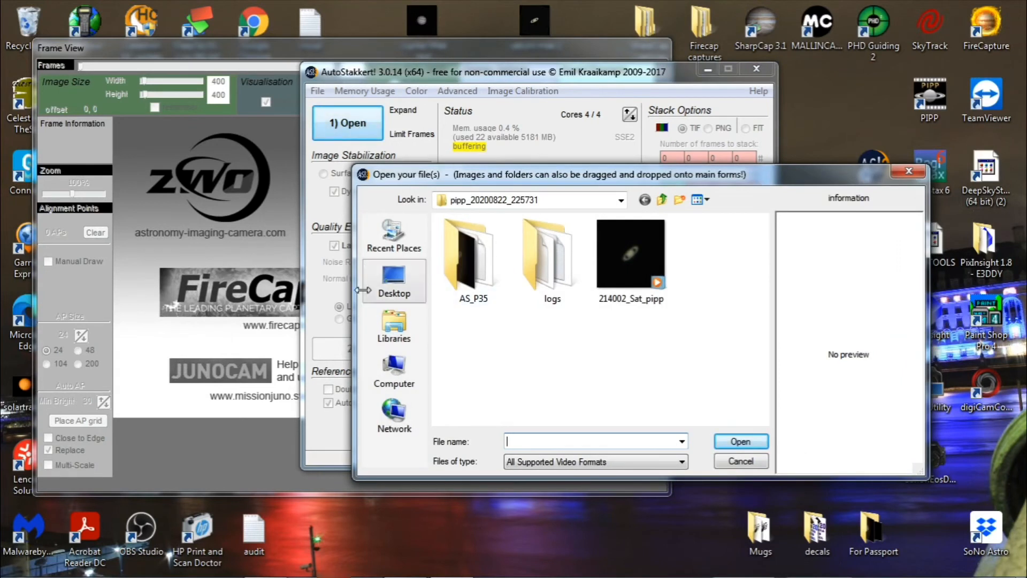
click(621, 200)
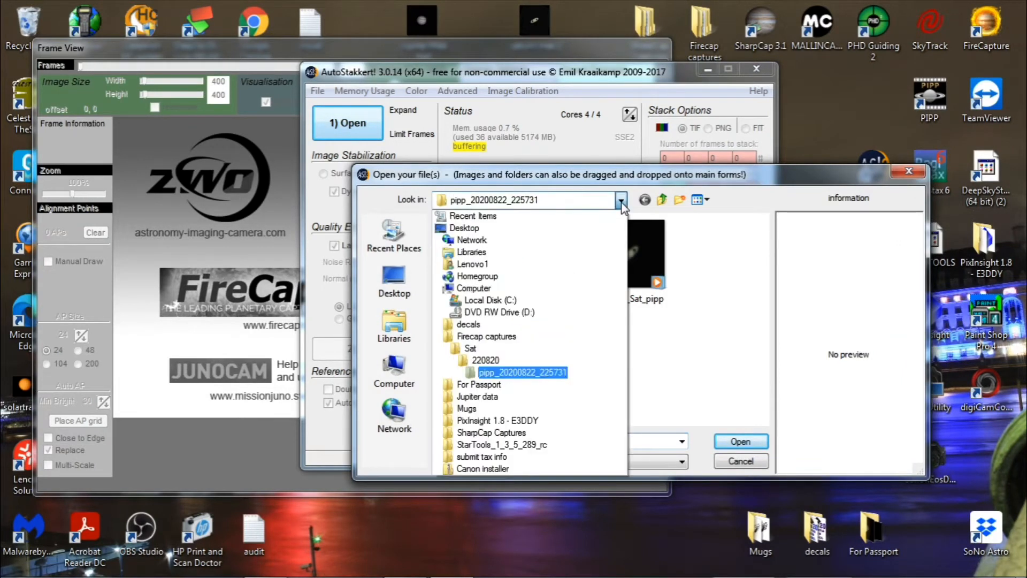
click(473, 227)
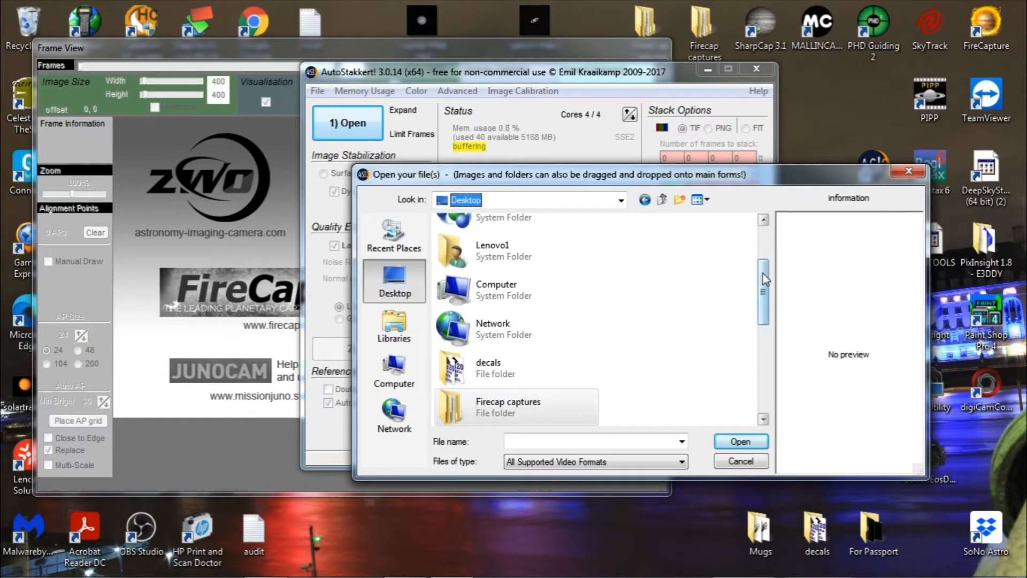
mouse_move(762, 279)
mouse_down()
mouse_move(765, 306)
mouse_move(764, 259)
mouse_up()
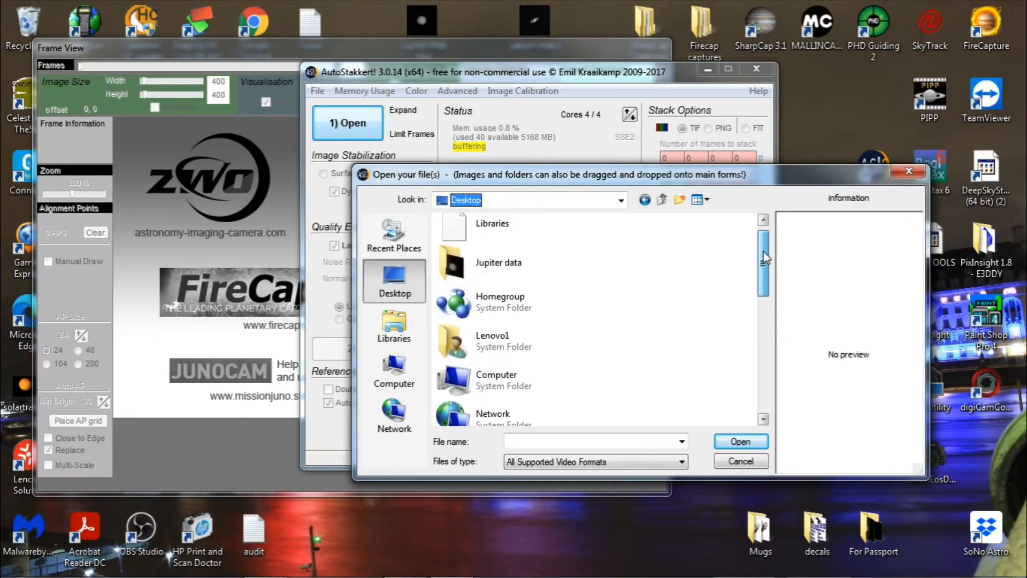
click(495, 266)
double_click(492, 262)
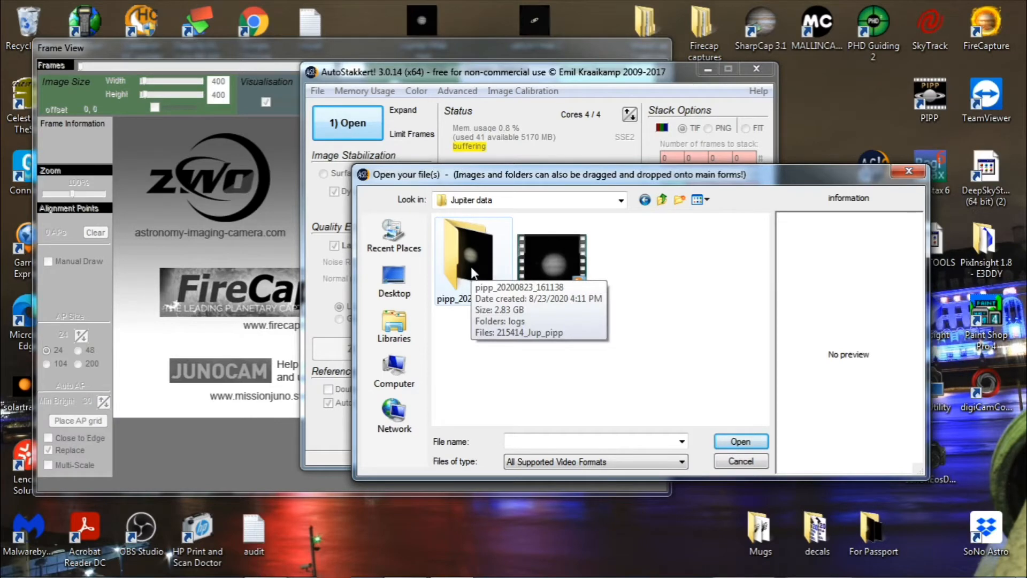
double_click(473, 272)
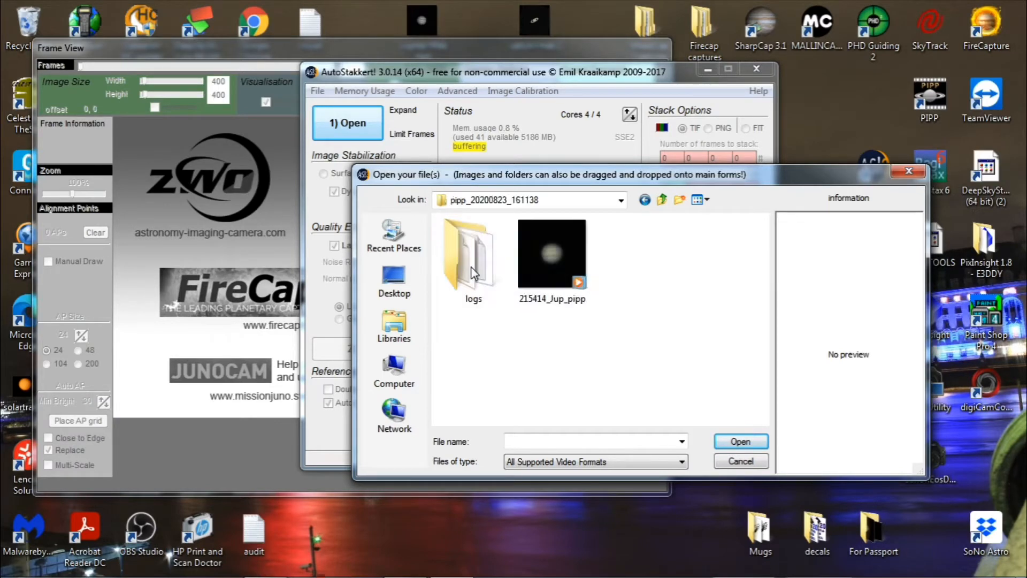
double_click(558, 257)
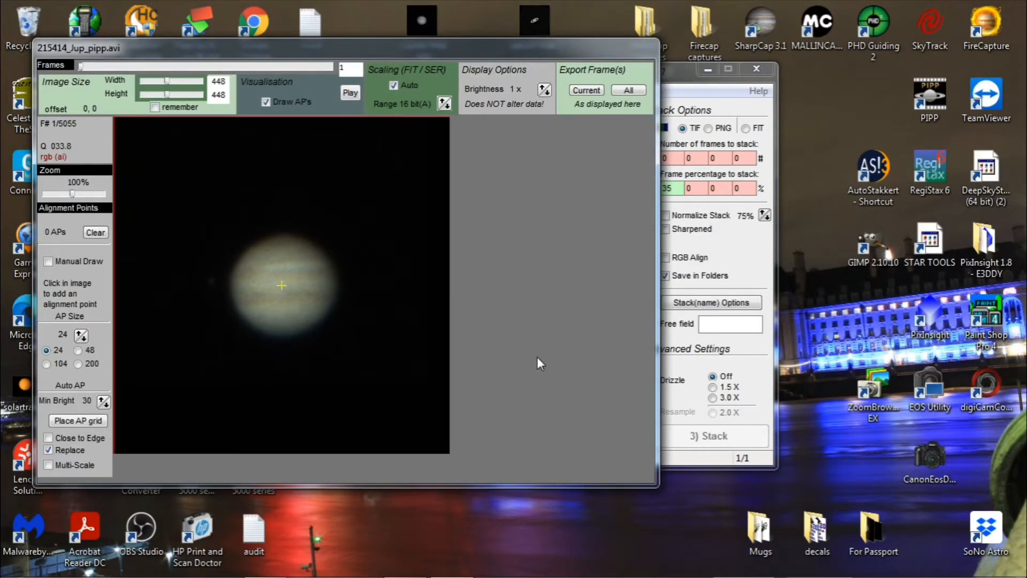
Step: Analyse the video's frames with Planet (COG) stabilization and dismiss the Windows color scheme message
click(682, 66)
drag(625, 75, 628, 58)
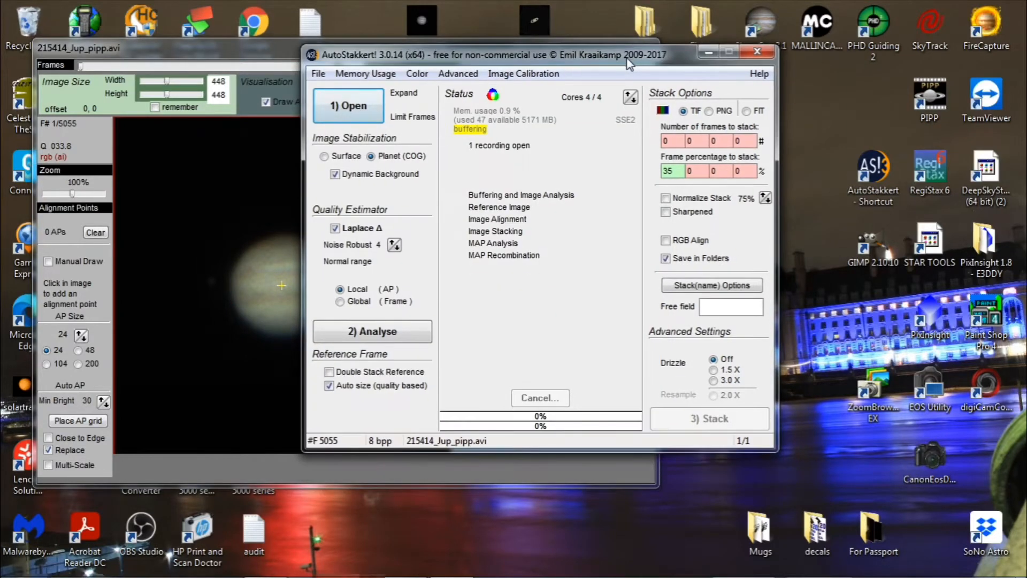
click(376, 338)
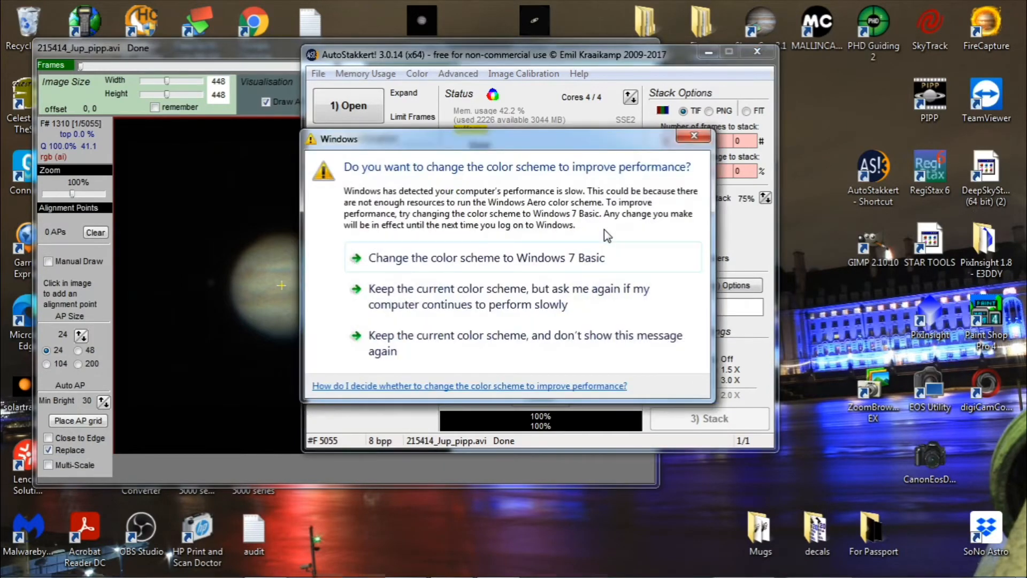
click(697, 135)
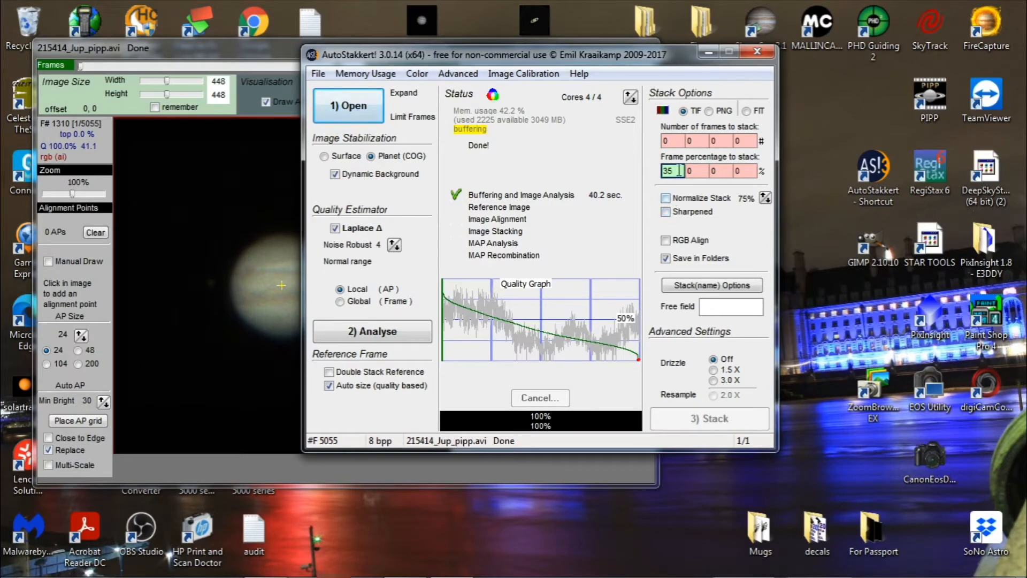
Step: Set the first frame percentage to stack to 27
drag(680, 170, 649, 174)
text(27)
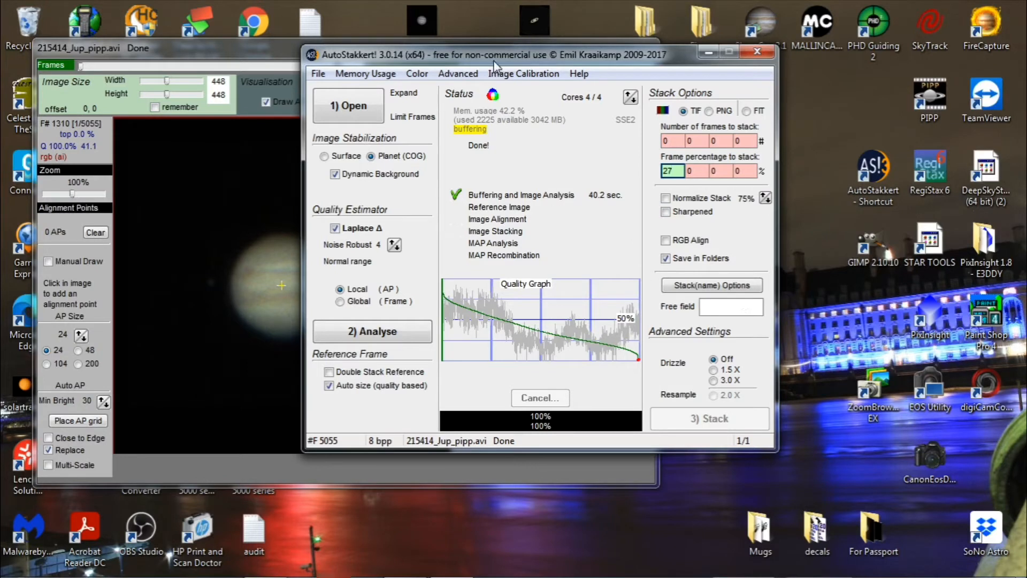
drag(496, 57, 613, 56)
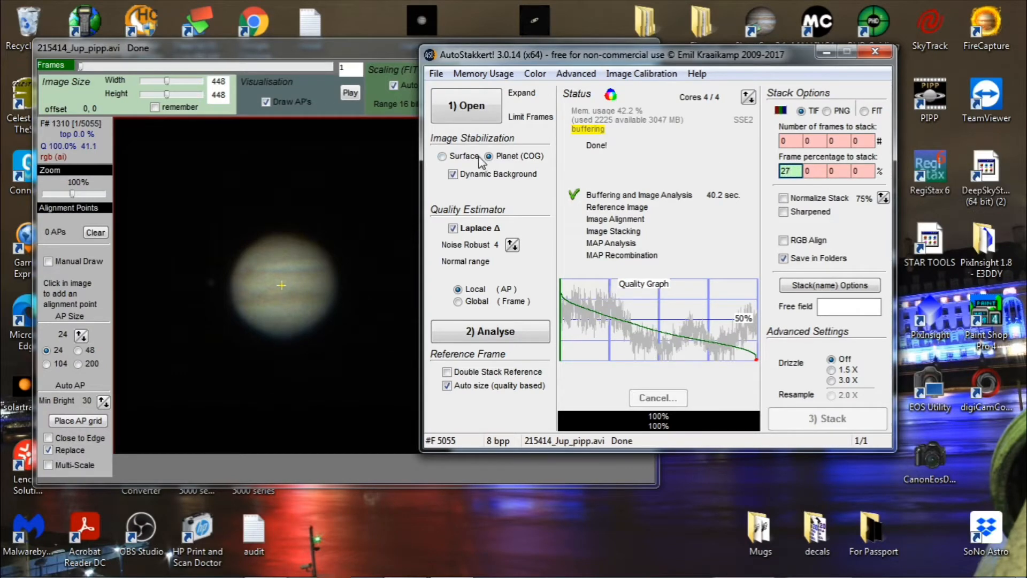
Step: Place an automatic alignment point grid over Jupiter using an AP size of 24
click(305, 197)
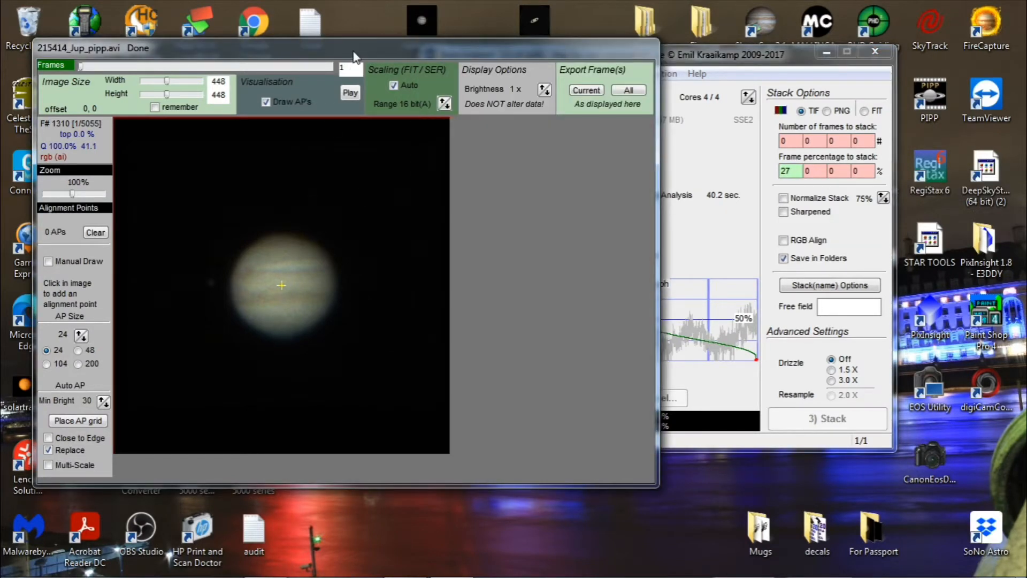
drag(354, 56, 369, 36)
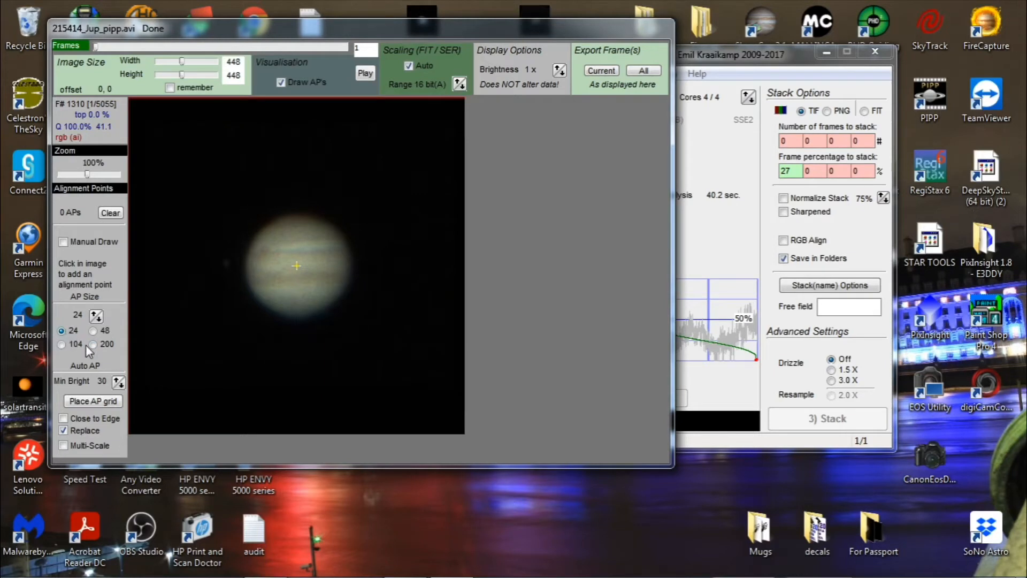
click(93, 401)
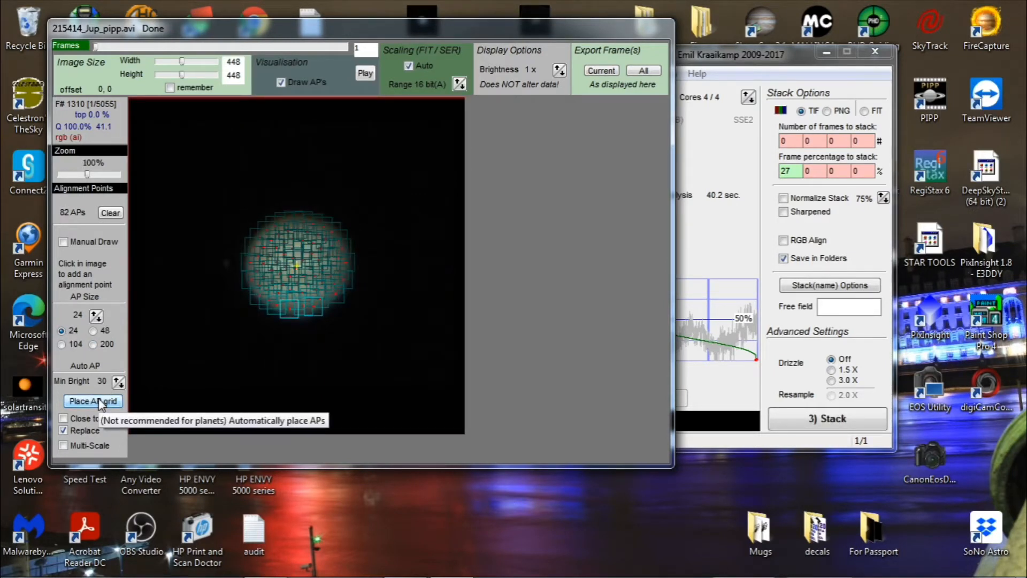
Step: Try an alignment point grid with AP size 48, and return to the size 24 grid
click(93, 331)
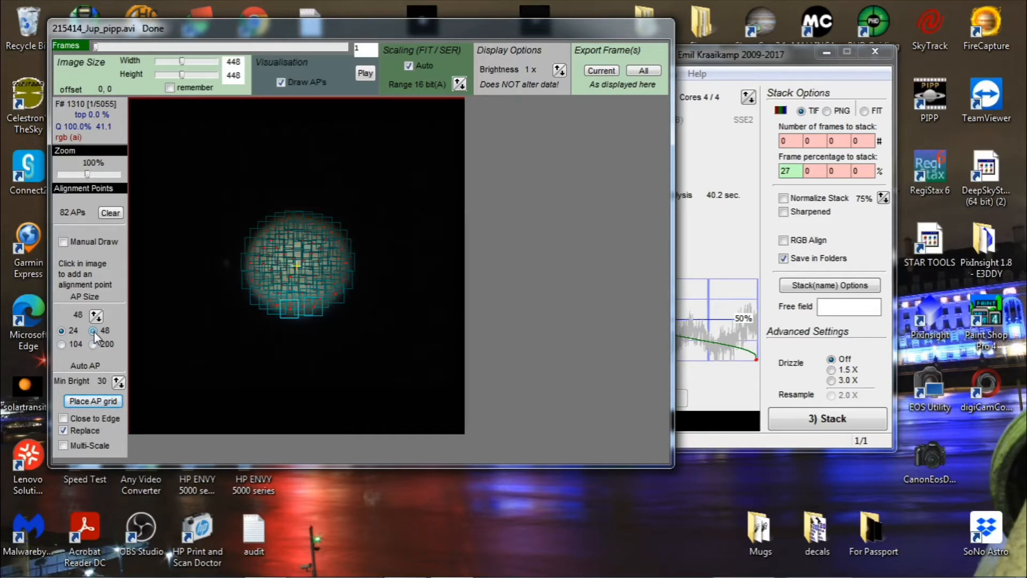
click(100, 400)
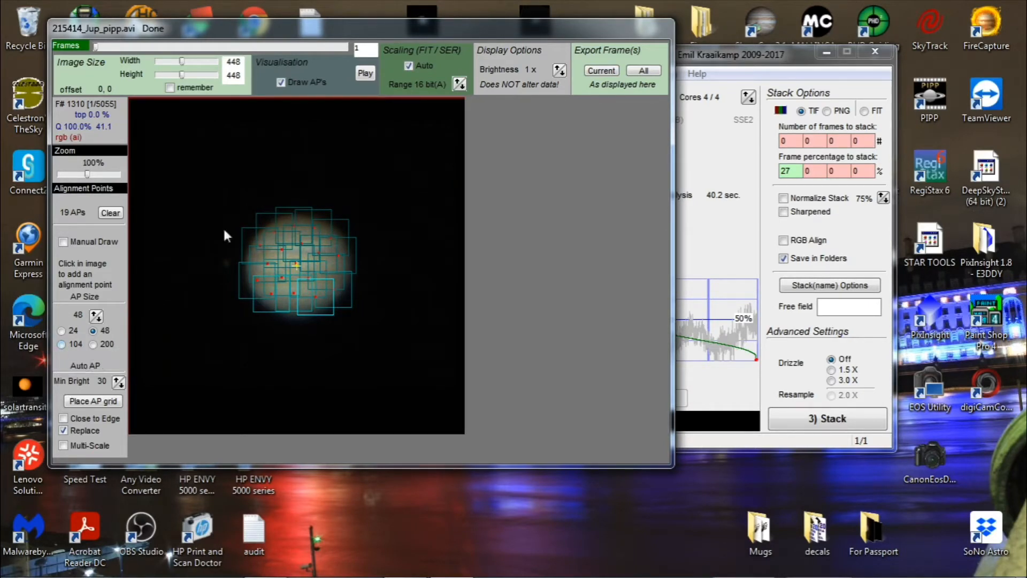
click(62, 330)
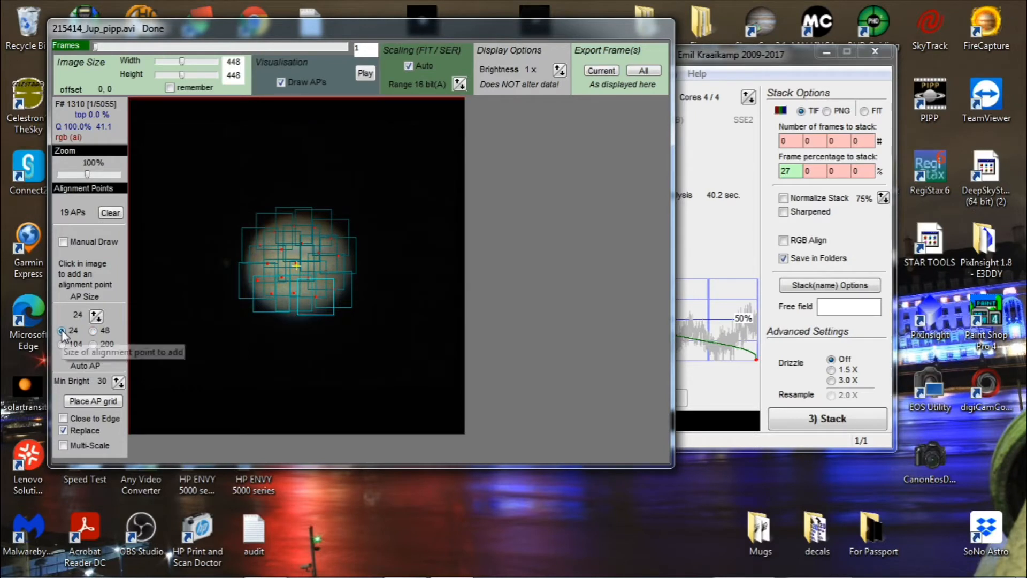
click(98, 405)
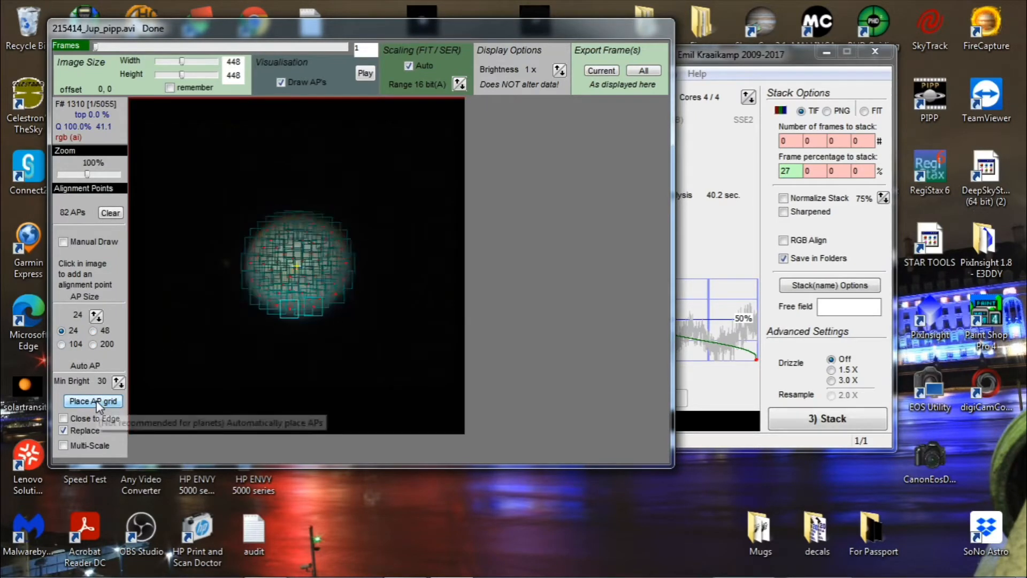
Step: Enable RGB Align in the stacking settings and stack the Jupiter frames with drizzle off
click(703, 150)
drag(693, 54, 589, 61)
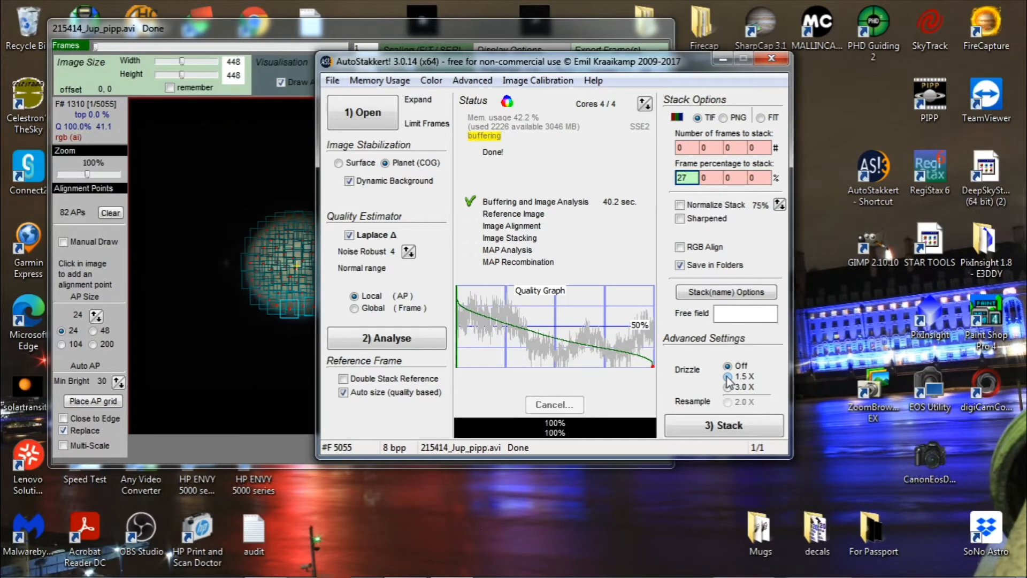
click(253, 292)
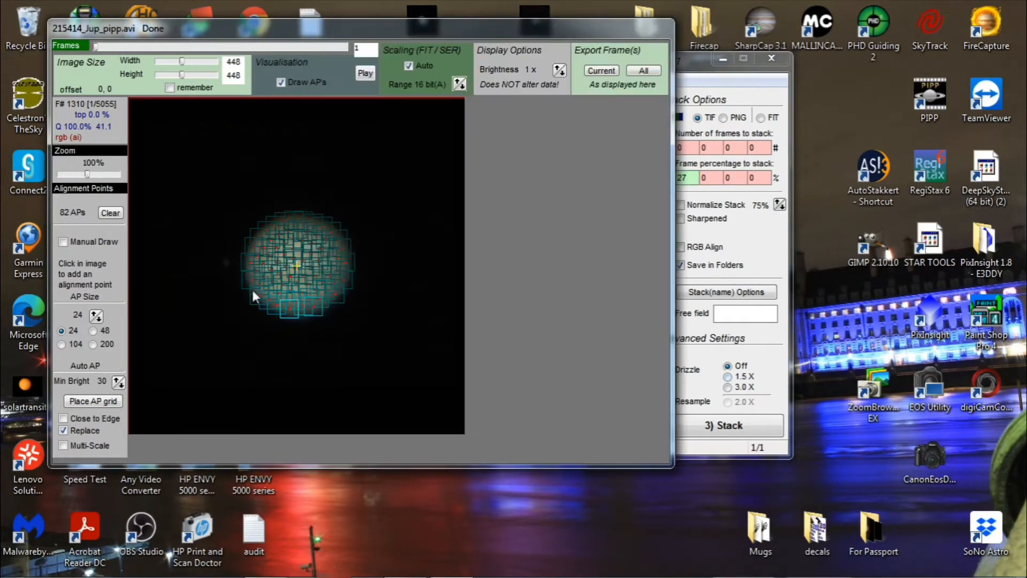
click(757, 249)
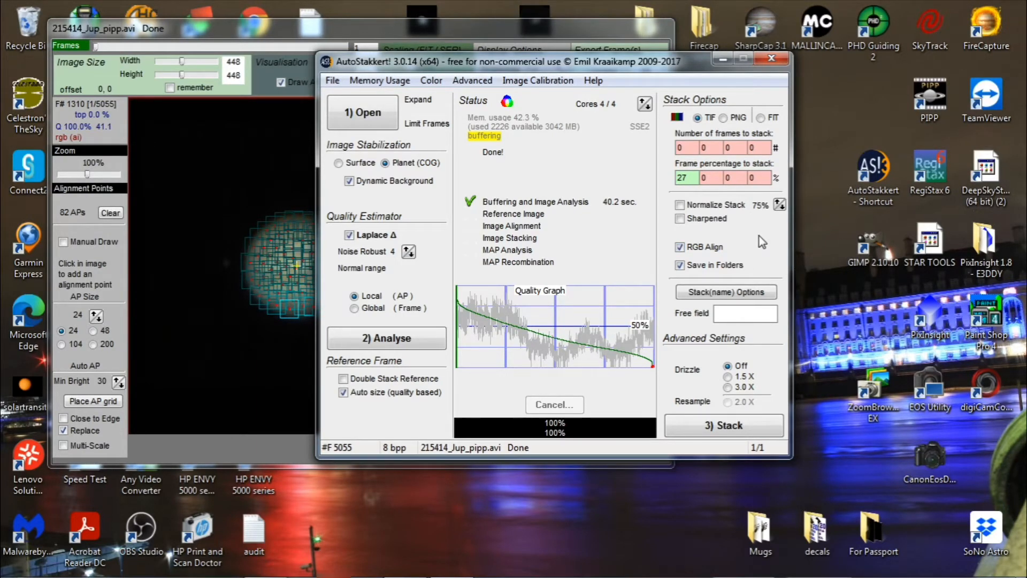
click(725, 427)
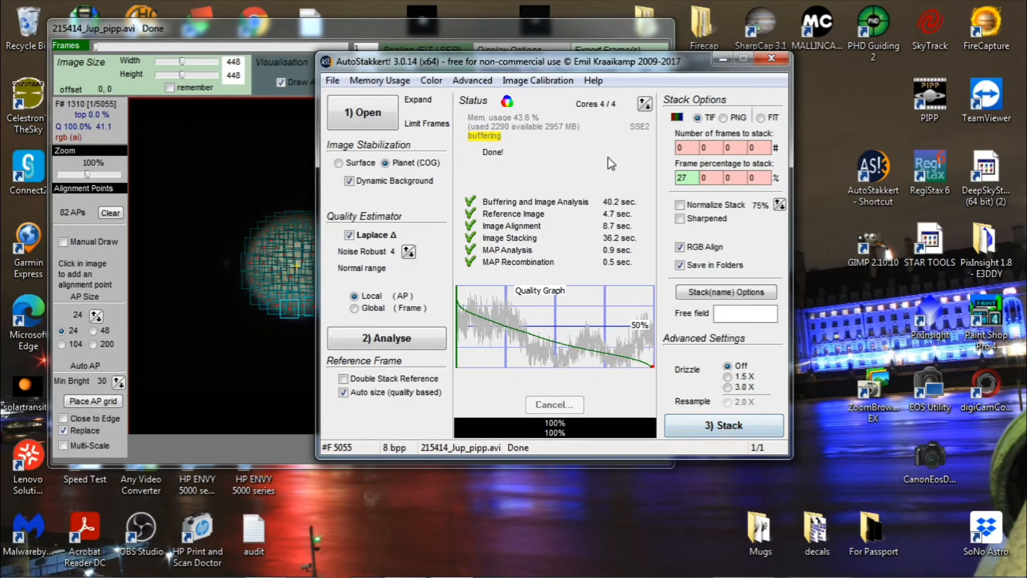
Step: Close AutoStakkert and open the AS_P27 output folder within pipp_20200823_161138 in Jupiter data
click(782, 63)
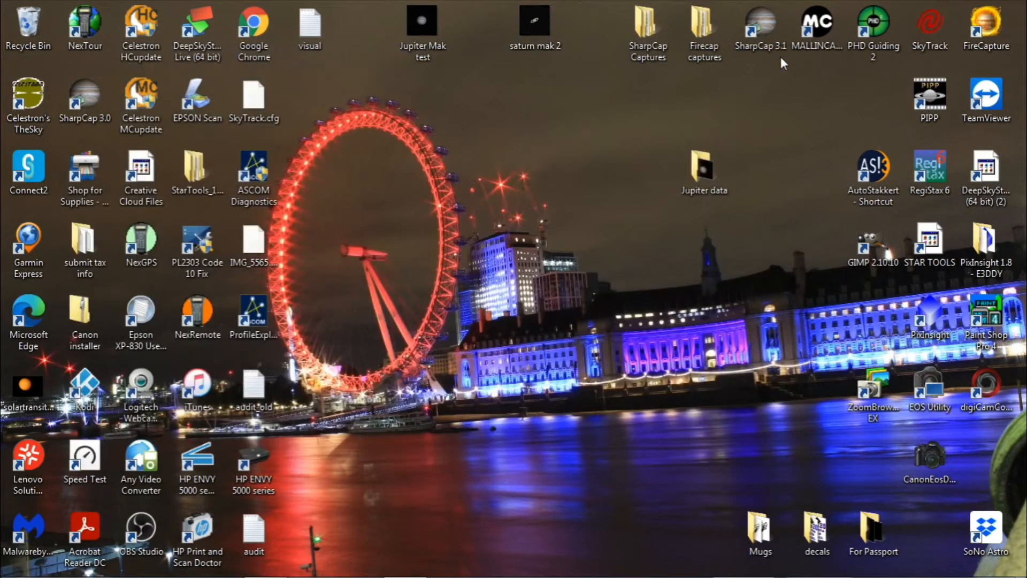
double_click(702, 177)
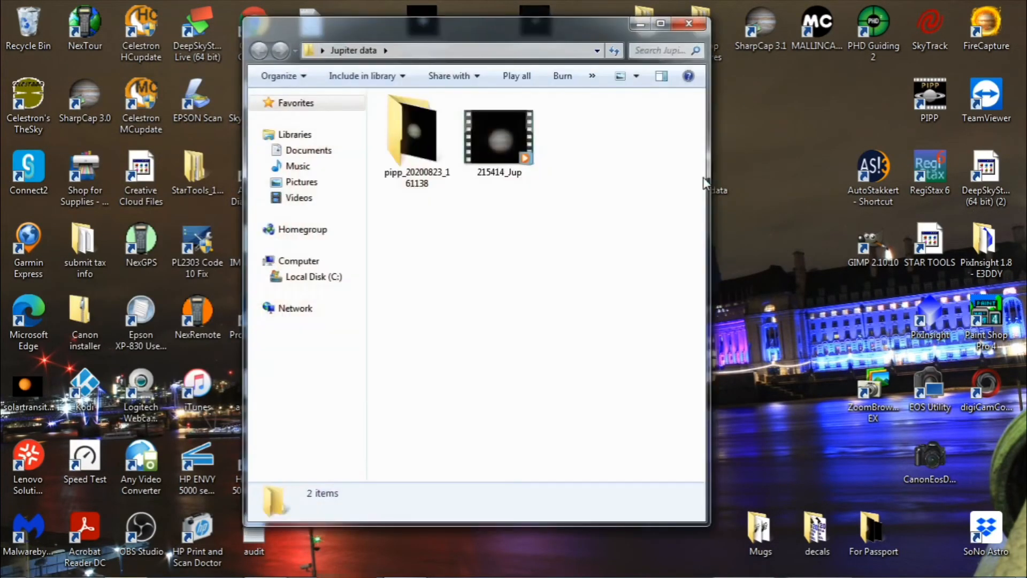
double_click(418, 135)
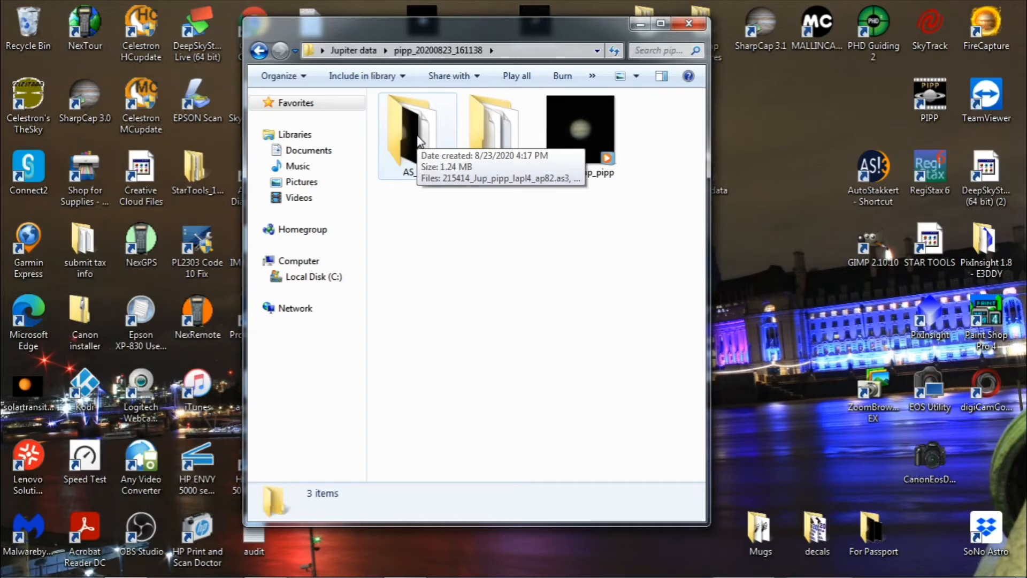
double_click(409, 155)
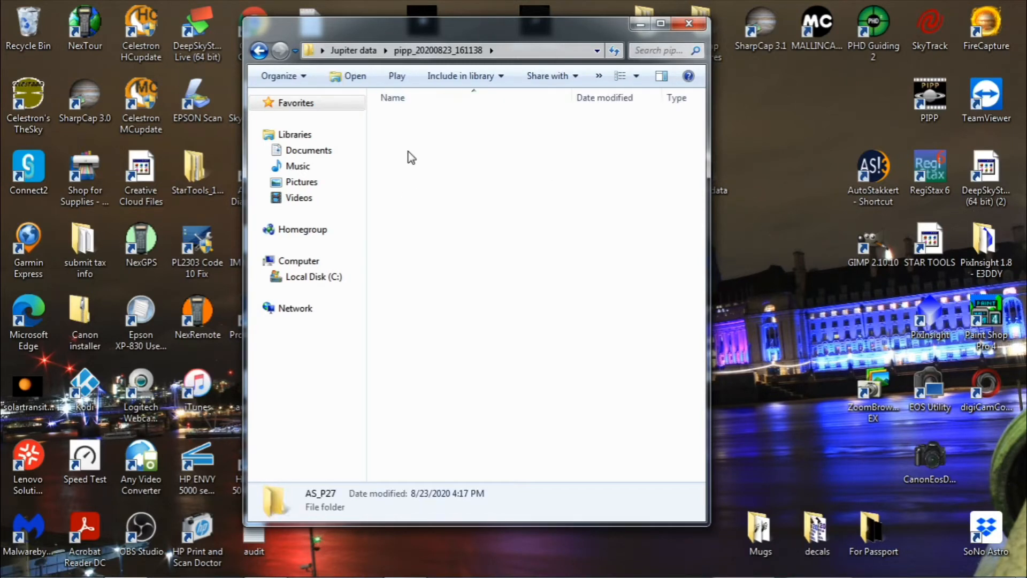
Step: View the stacked TIF image 215414_Jup_pipp_lapl4_ap82 and close the photo viewer
double_click(513, 127)
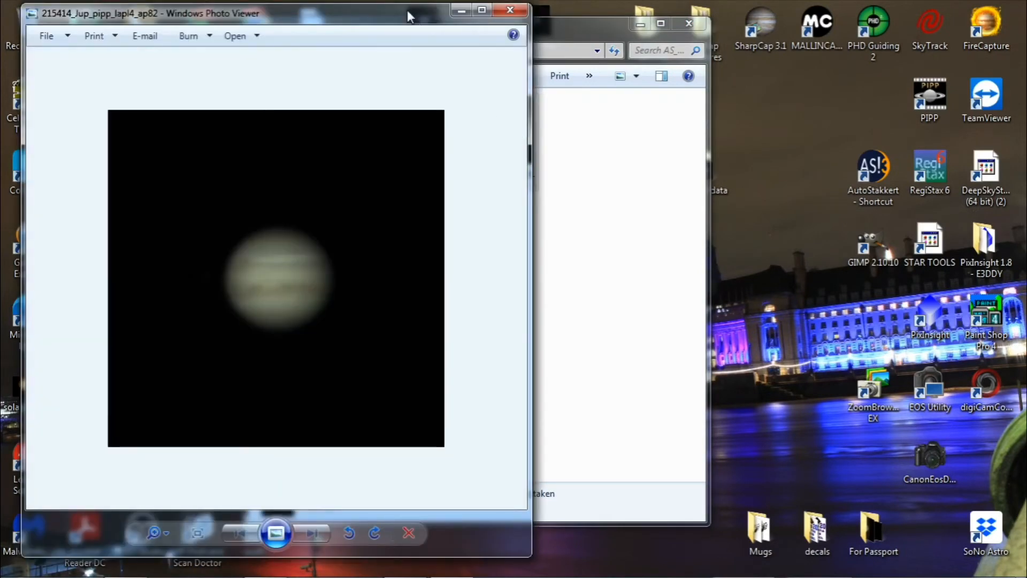
drag(407, 11, 562, 17)
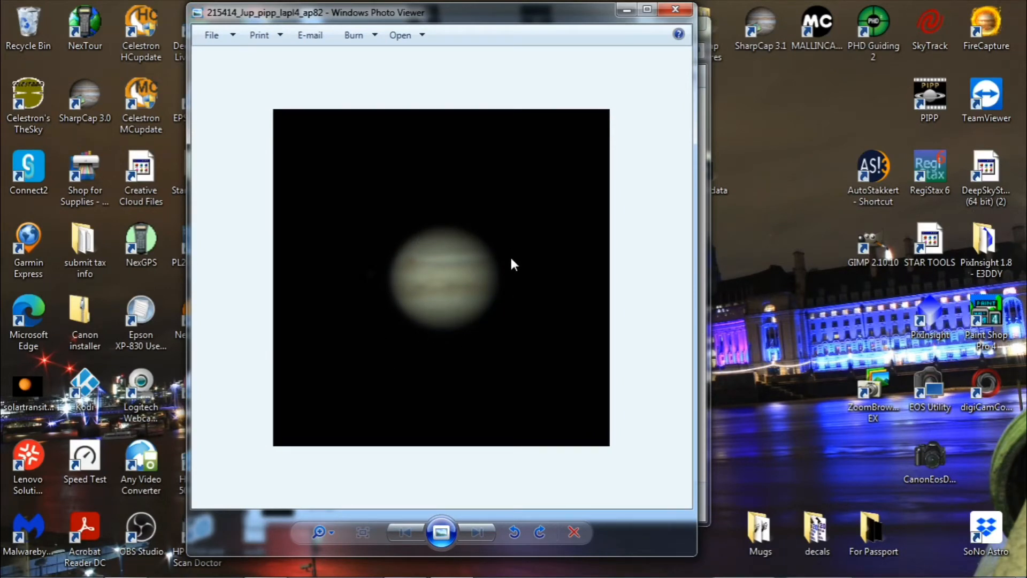
click(681, 10)
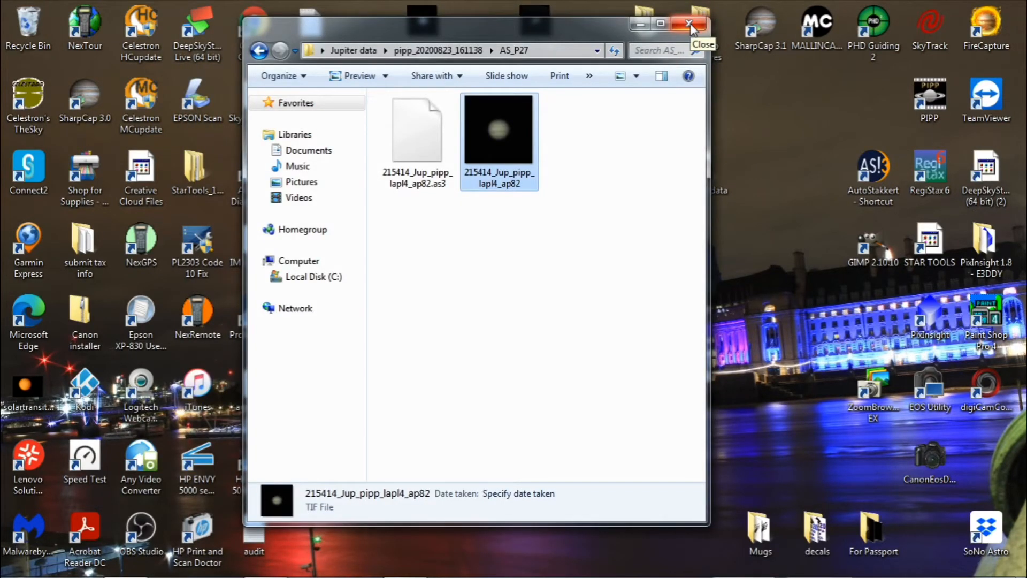
Step: Close the output folder and launch RegiStax 6 from the desktop
click(690, 24)
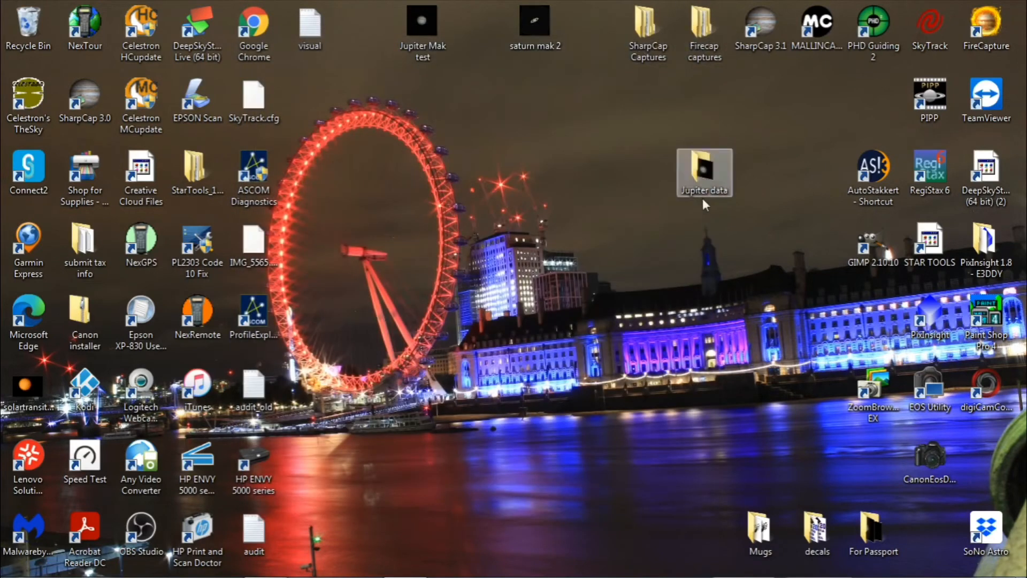
double_click(931, 172)
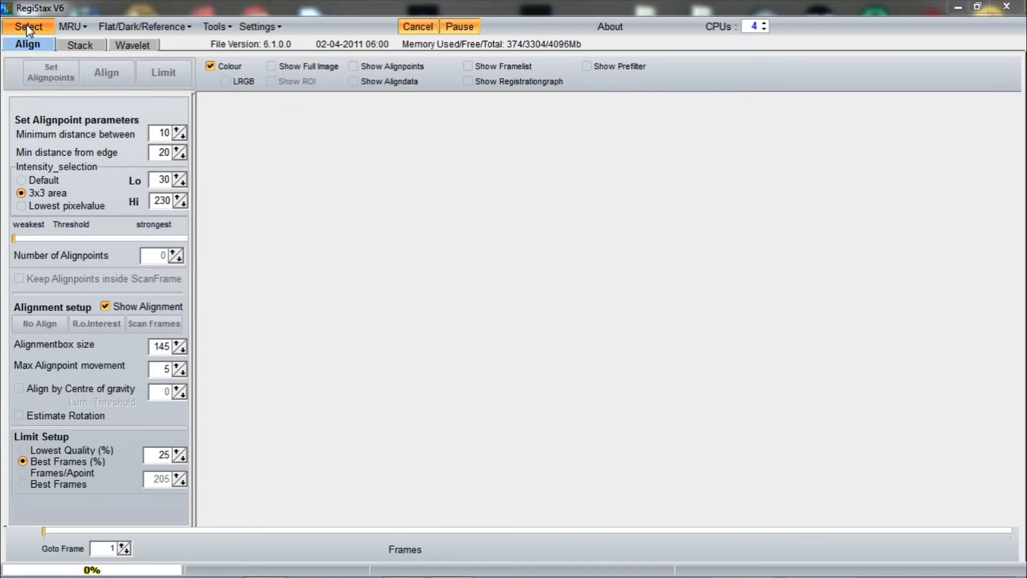
Step: Open the stacked image 215414_Jup_pipp_lapl4_ap82 from Jupiter data, pipp_20200823_161138, AS_P27, accepting the stretch of intensity levels
click(27, 26)
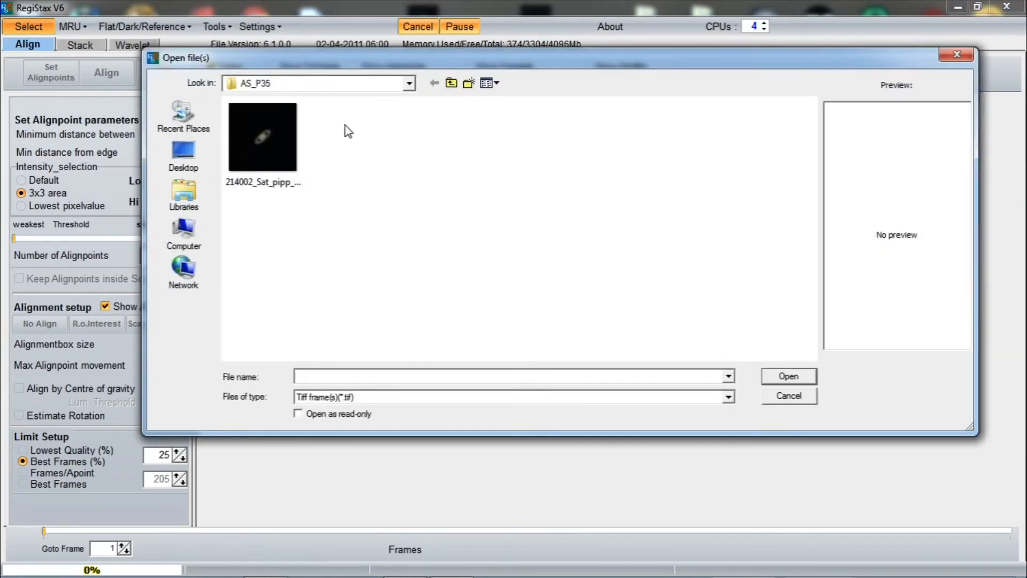
click(409, 83)
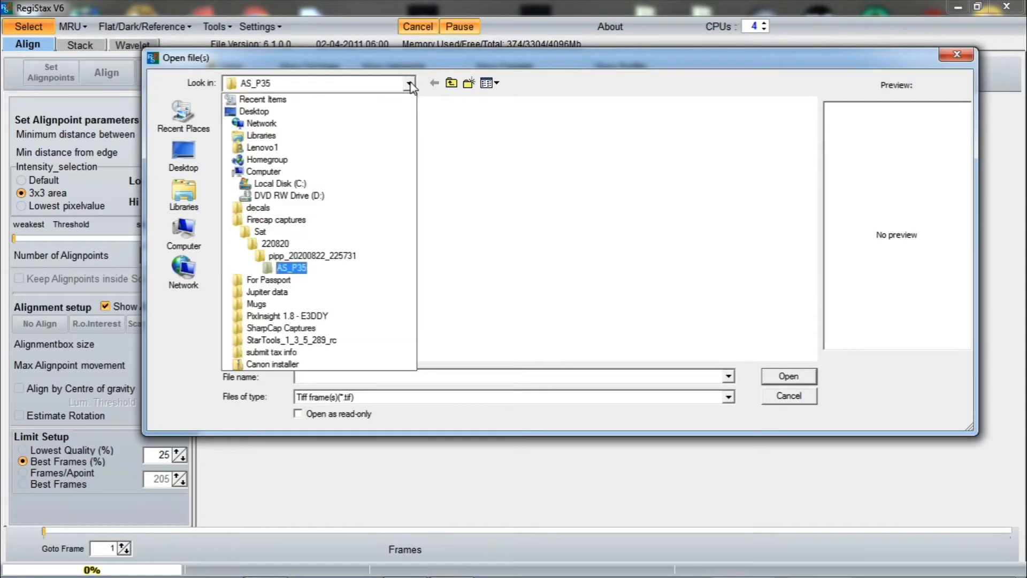
click(258, 114)
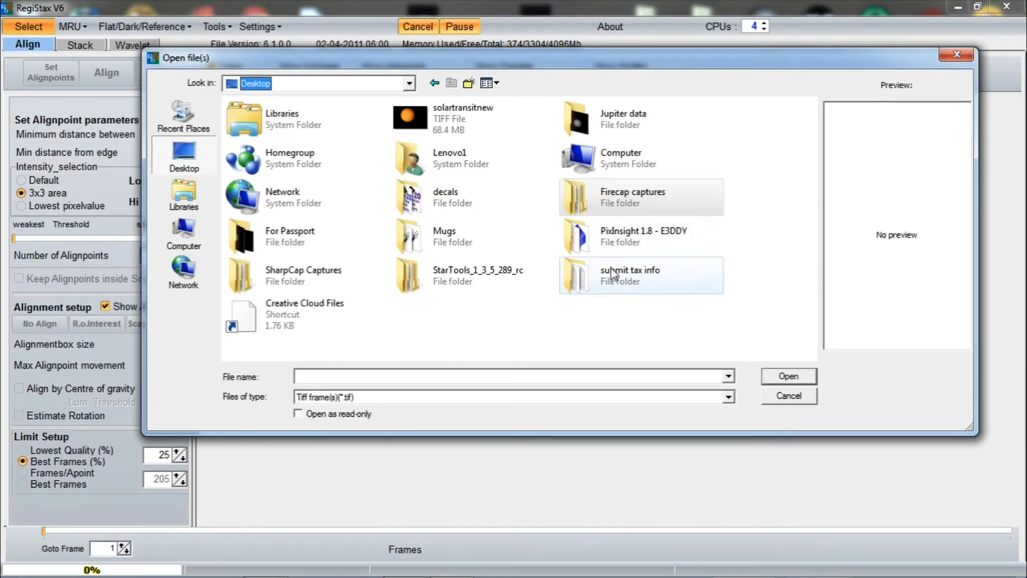
double_click(612, 122)
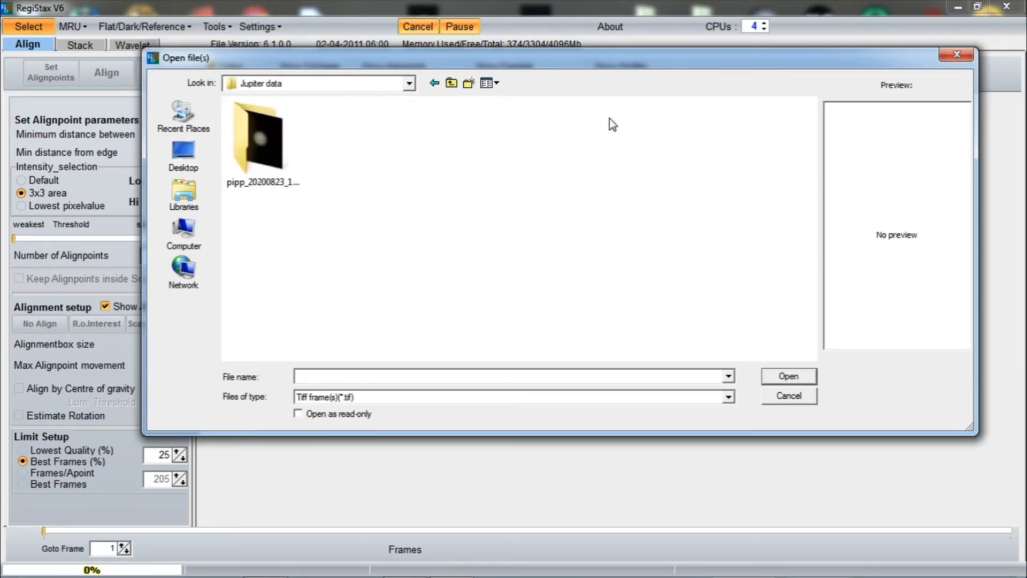
double_click(252, 150)
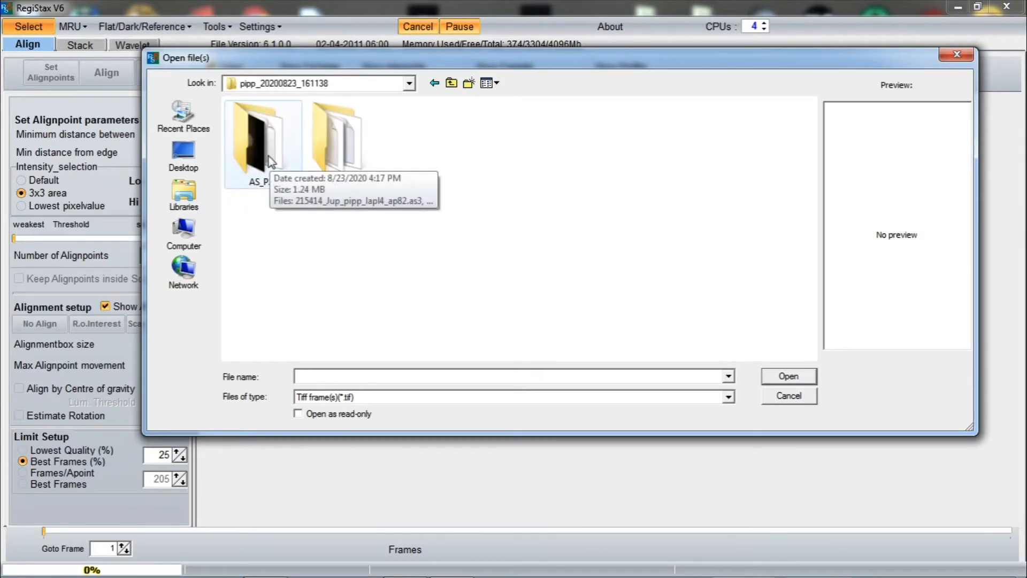
double_click(268, 156)
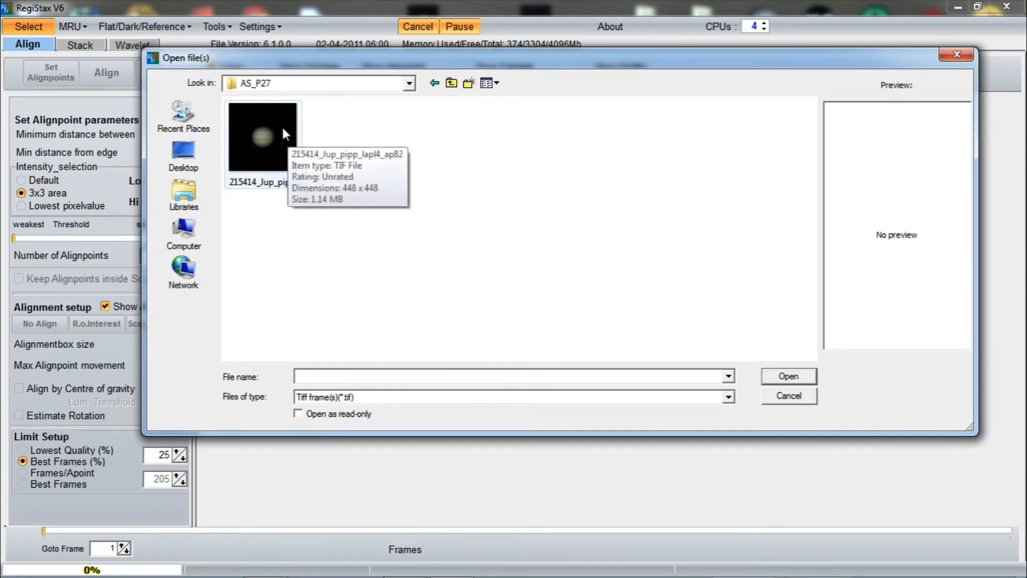
double_click(282, 129)
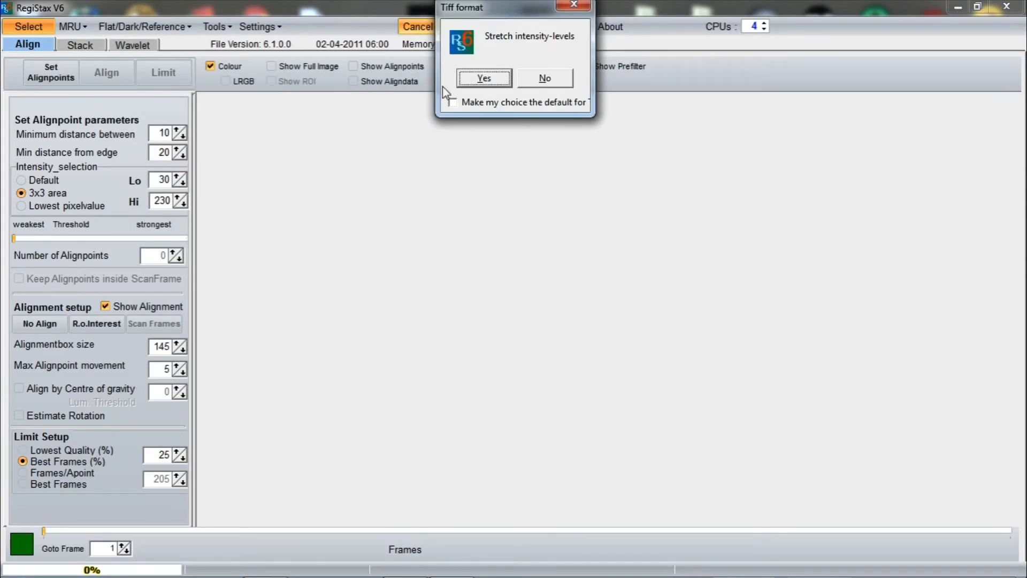
click(485, 77)
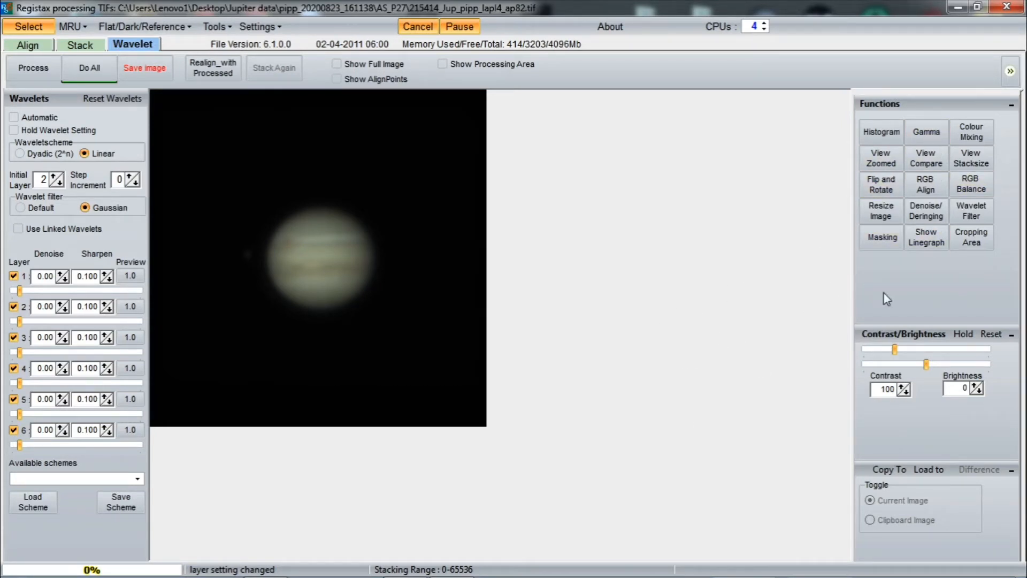
Step: Show the zoomed view beside the image and resize the RGB Align area to enclose the whole Jupiter disc
click(882, 160)
drag(582, 36, 643, 76)
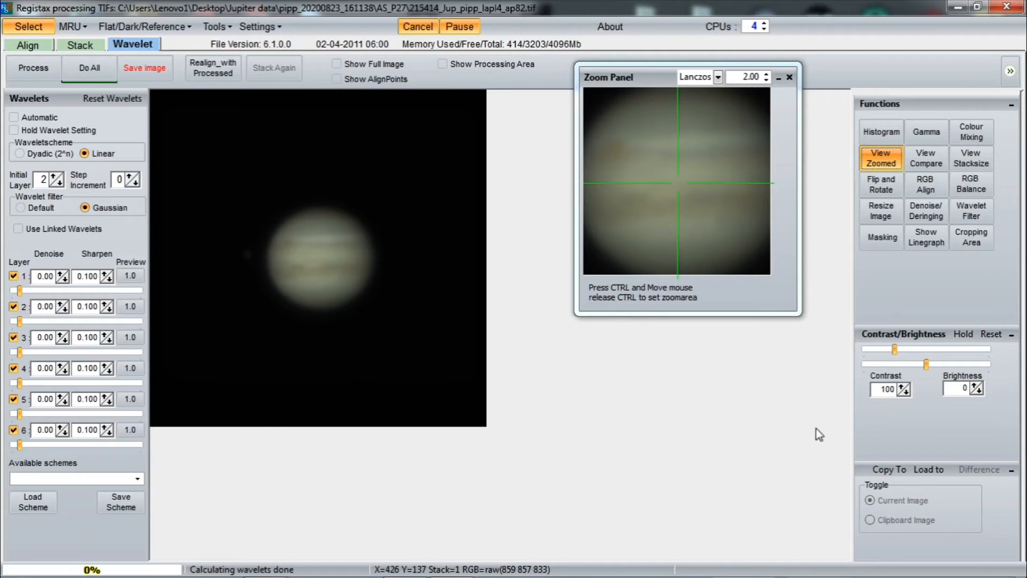
click(928, 187)
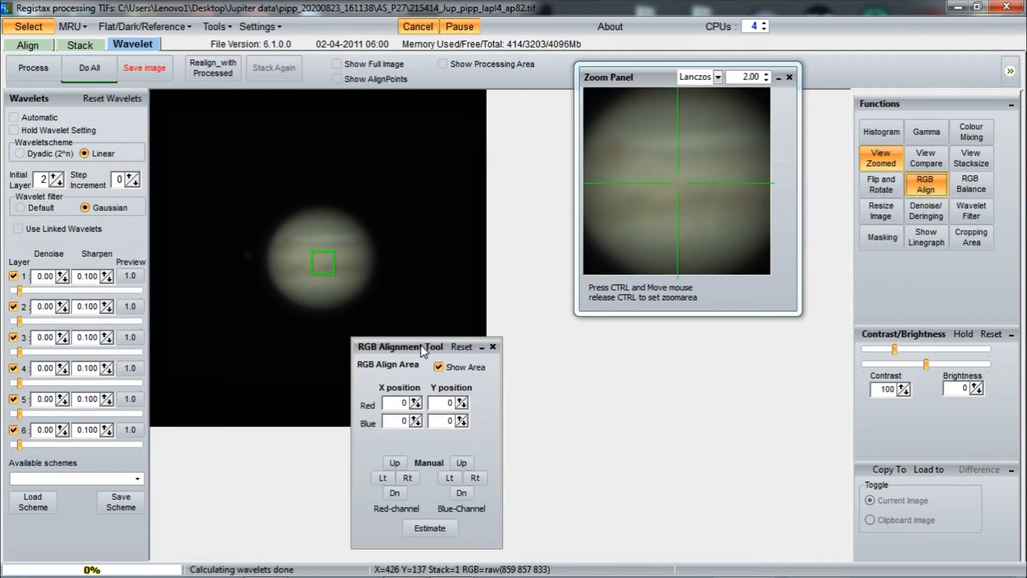
drag(420, 344, 522, 332)
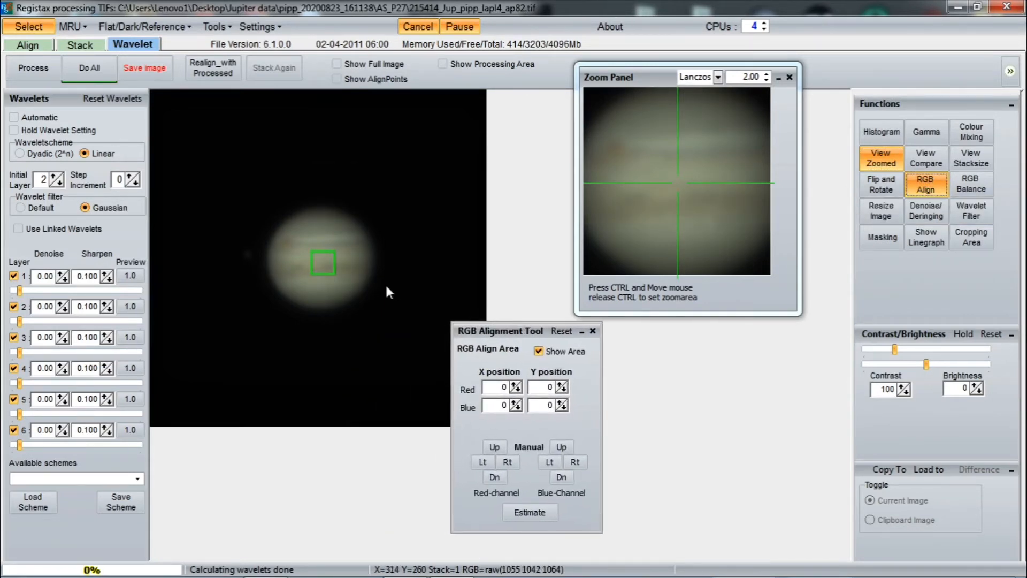
drag(330, 262, 384, 262)
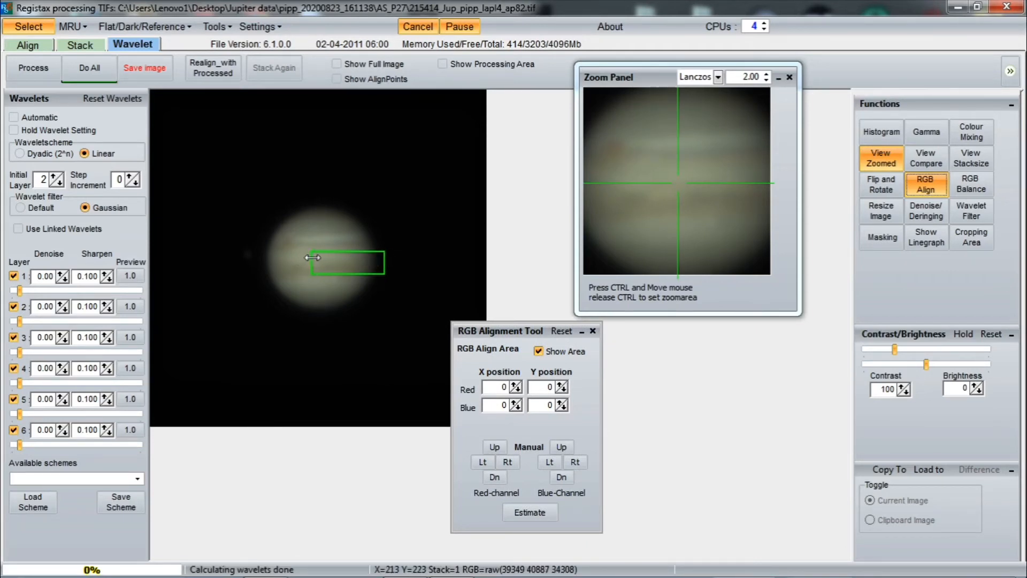
drag(313, 256, 260, 256)
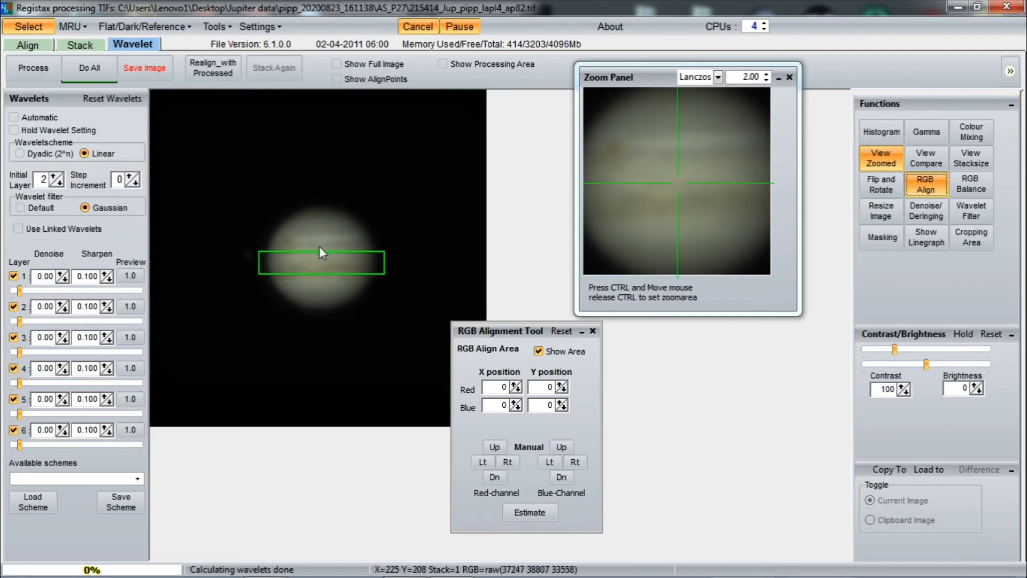
drag(320, 251, 320, 203)
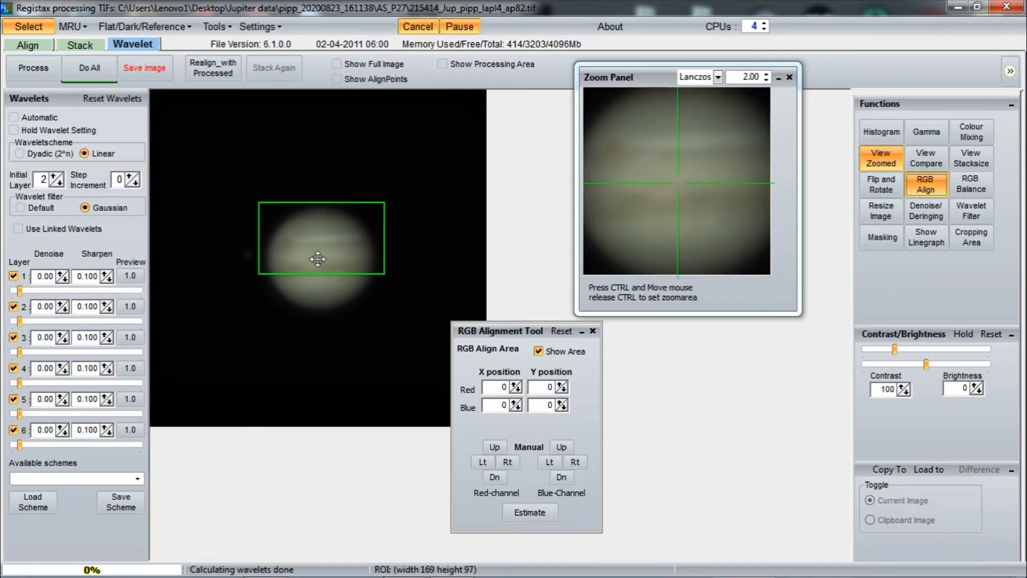
drag(317, 274, 314, 313)
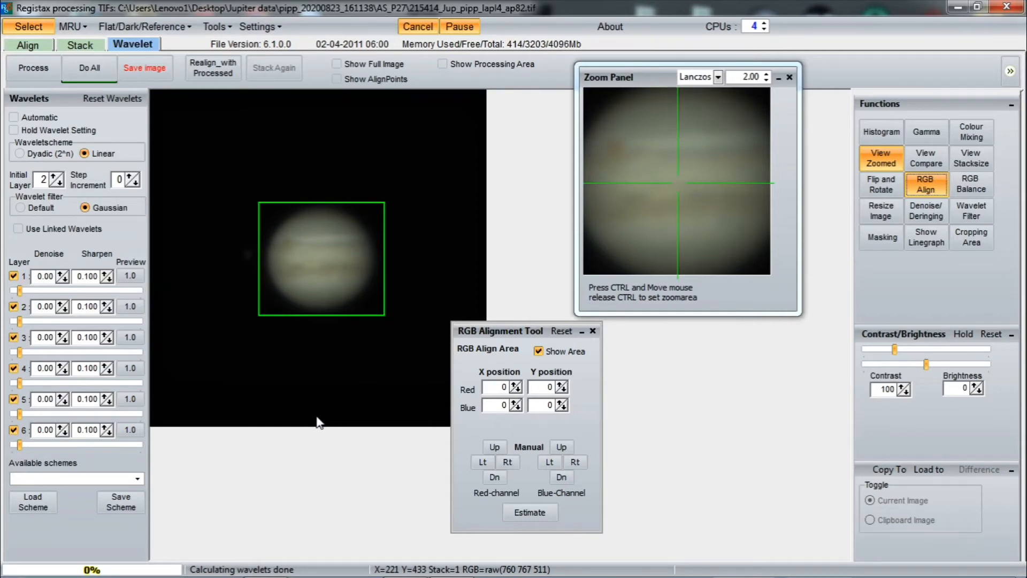
Step: Estimate the RGB alignment of Jupiter twice and close the RGB Alignment Tool
click(524, 513)
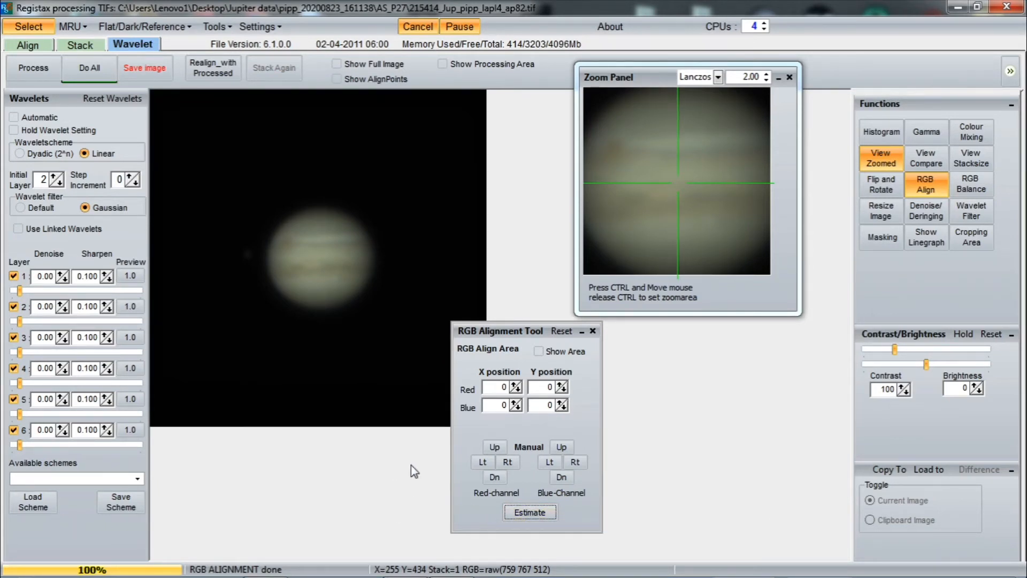
drag(520, 328, 488, 317)
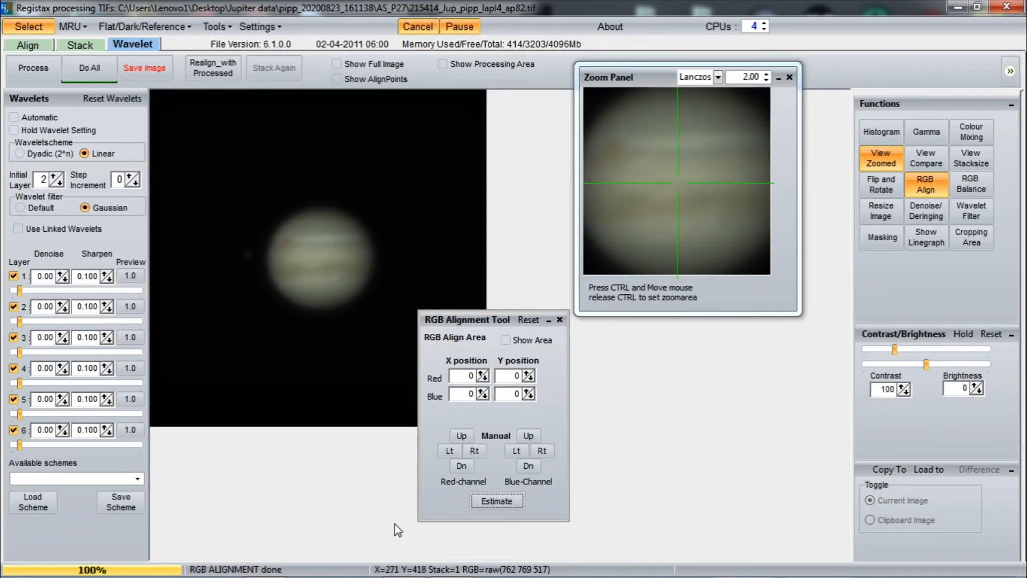
click(494, 502)
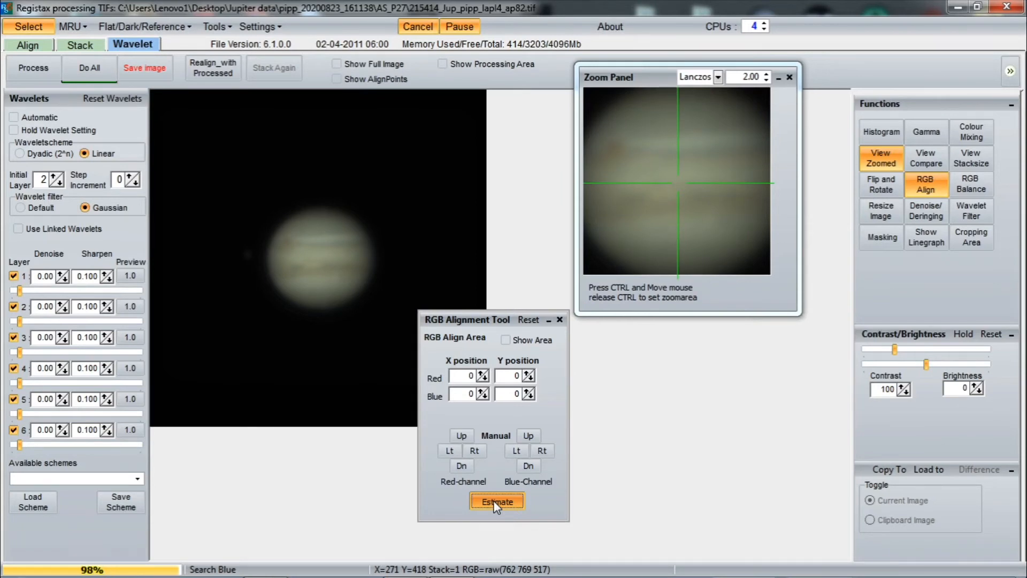
click(560, 320)
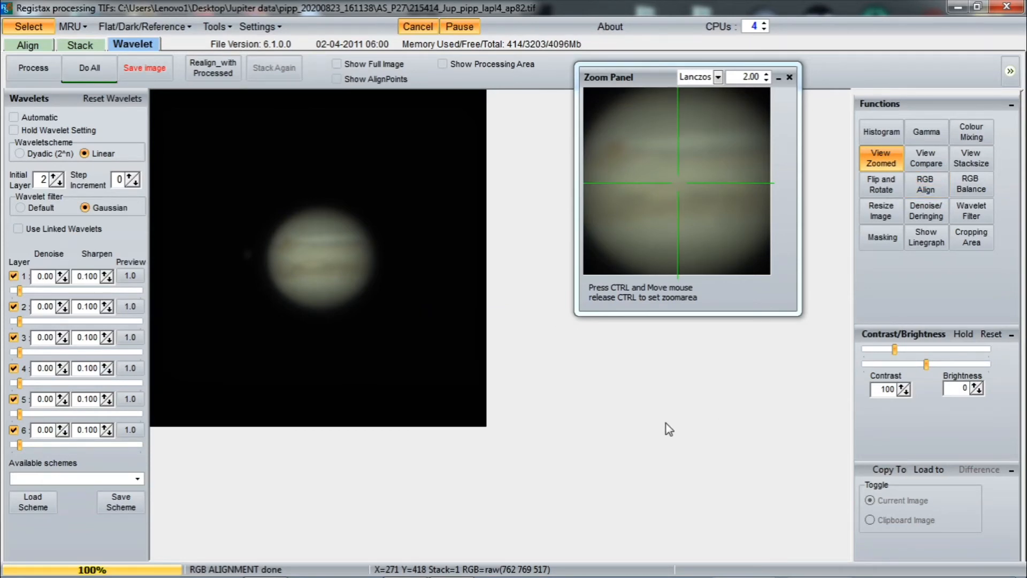
Step: Autobalance the image's colours with RGB Balance and close the balance settings
click(983, 185)
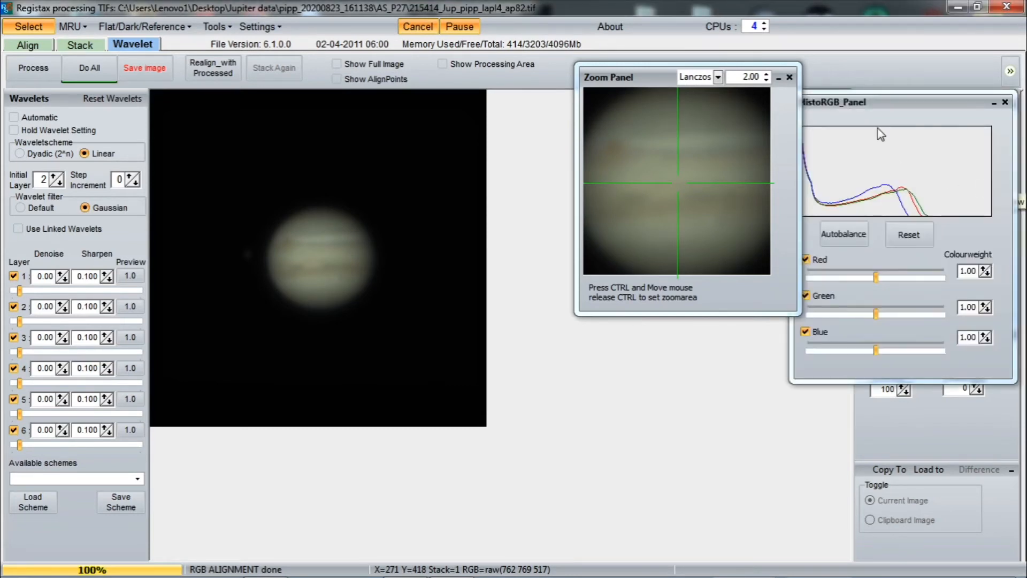
click(851, 197)
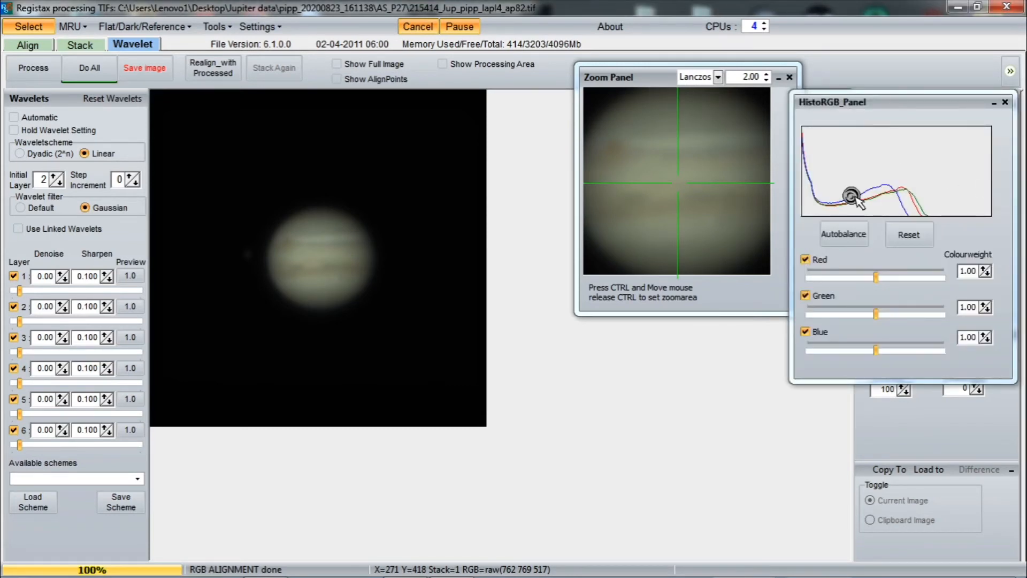
click(843, 235)
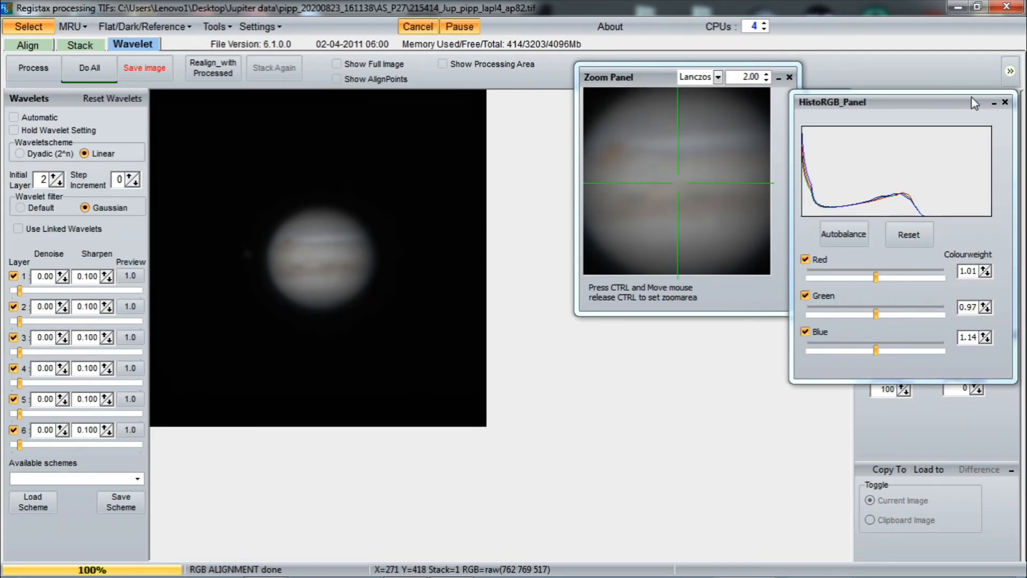
click(1007, 104)
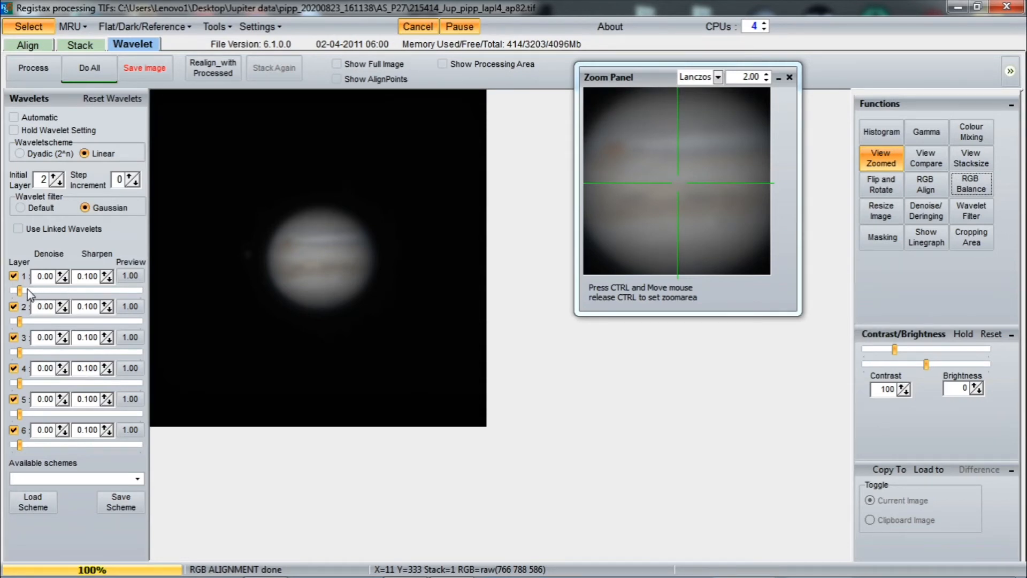
Step: Try wavelet layer 1 at a strength of 23.2 and return it to 1.00
drag(21, 289, 47, 291)
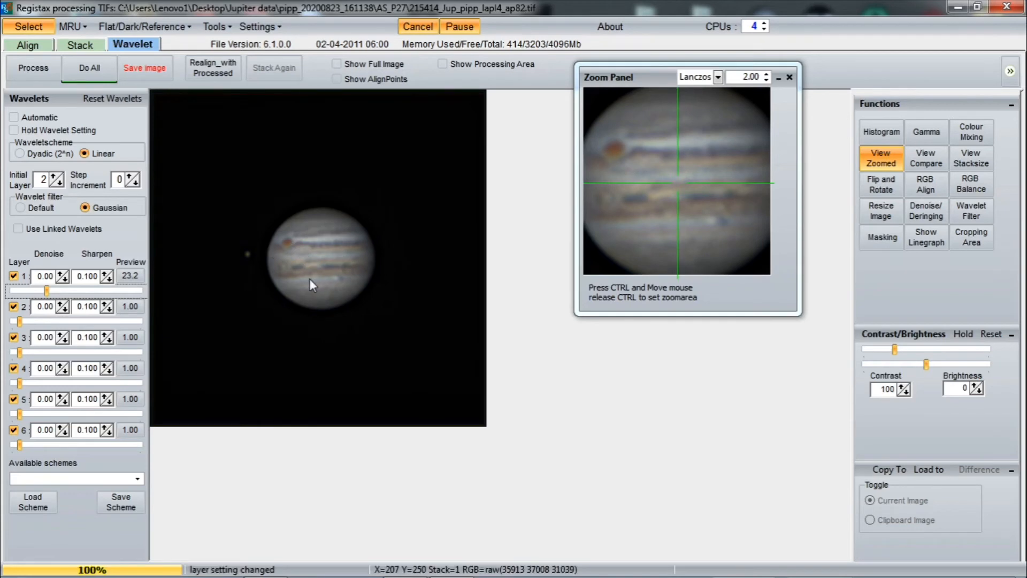
drag(47, 290, 21, 289)
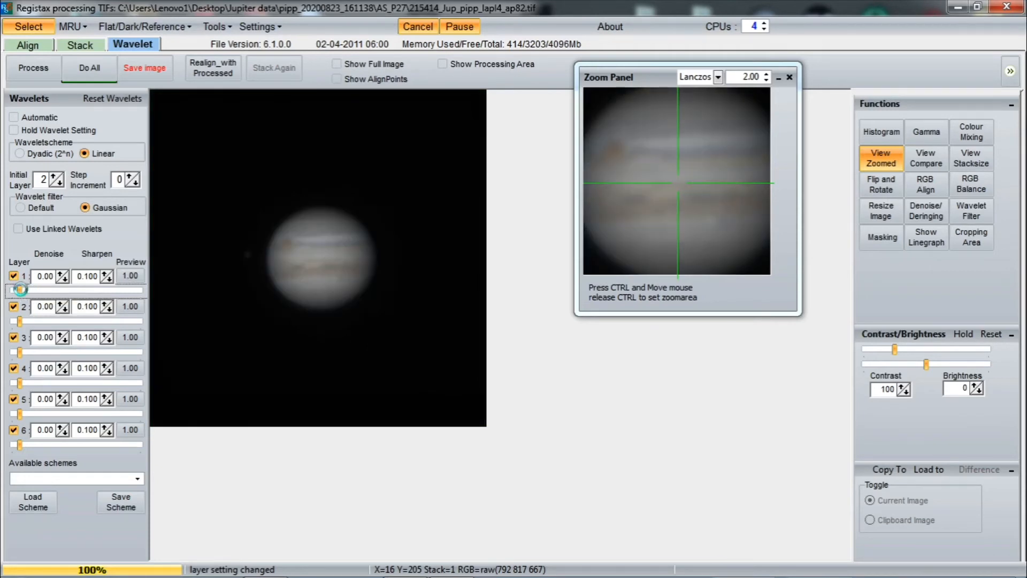
Step: Set the Sharpen value of wavelet layers 1 to 4 to 0.080
click(109, 279)
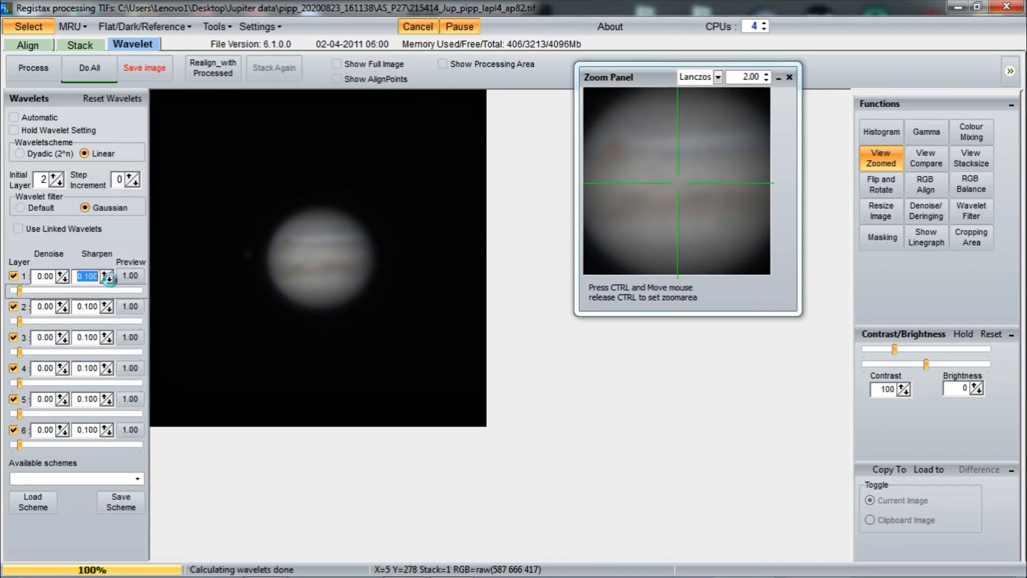
click(111, 308)
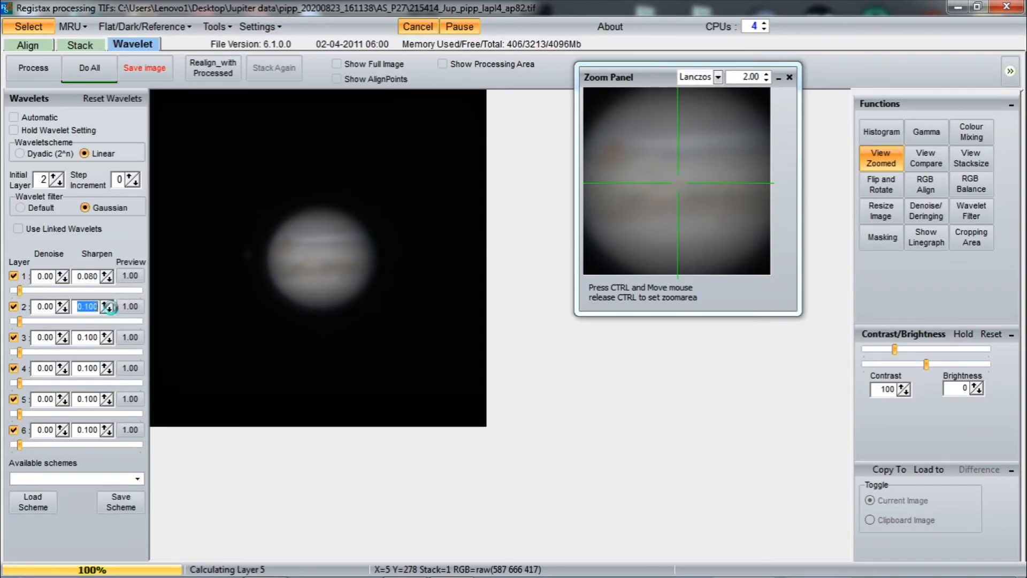
click(109, 341)
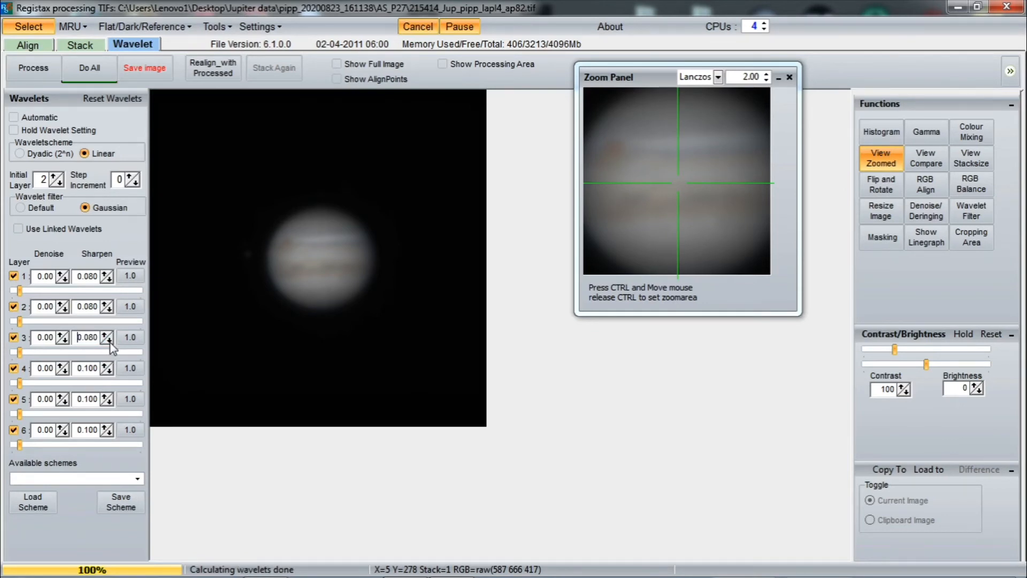
click(111, 370)
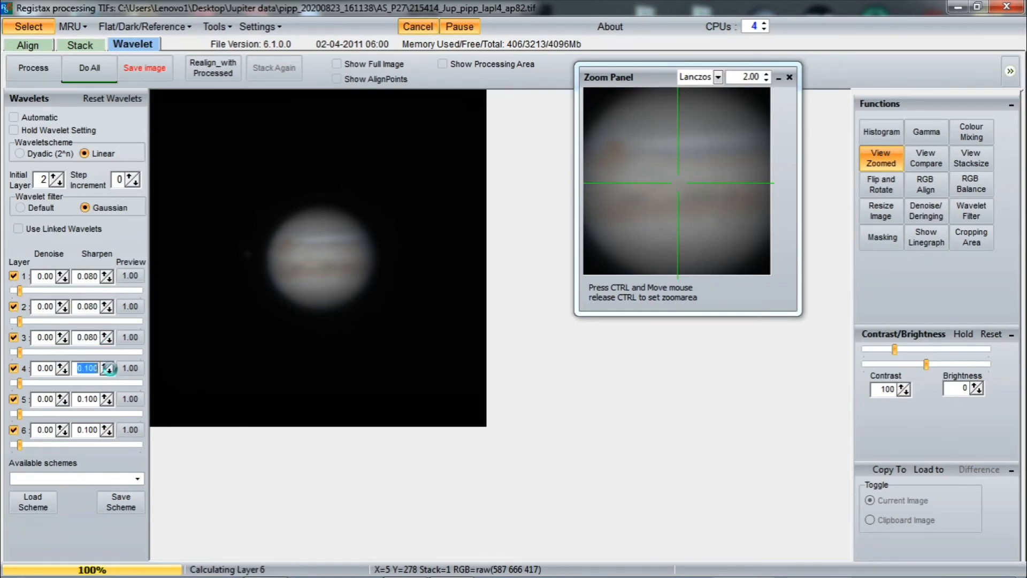
click(110, 369)
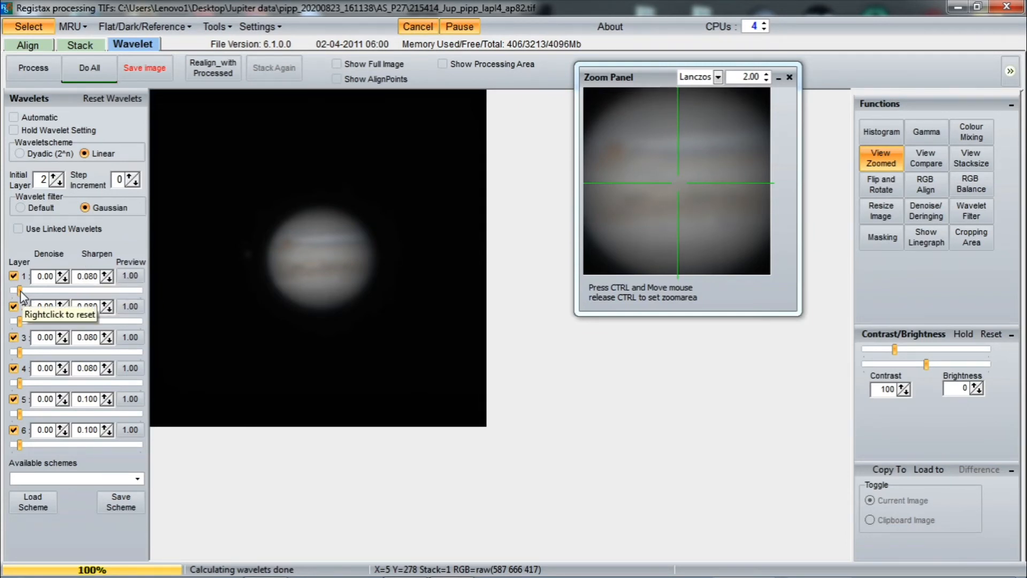
Step: Set the strengths of wavelet layers 1 to 6 to 20.8, 11.6, 4.8, 4.2, 3.6 and 1.8
drag(20, 290, 27, 295)
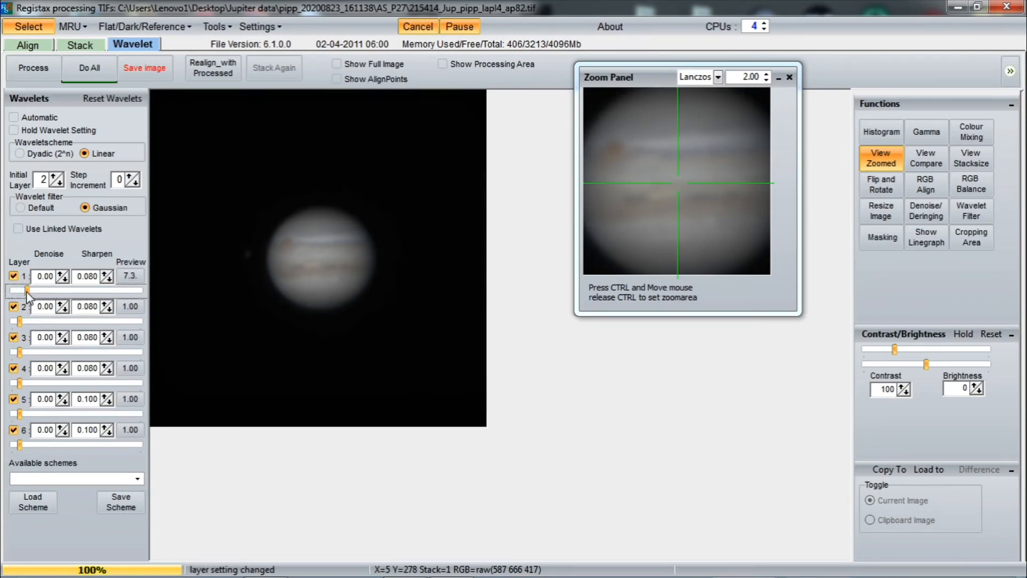
drag(28, 296, 45, 295)
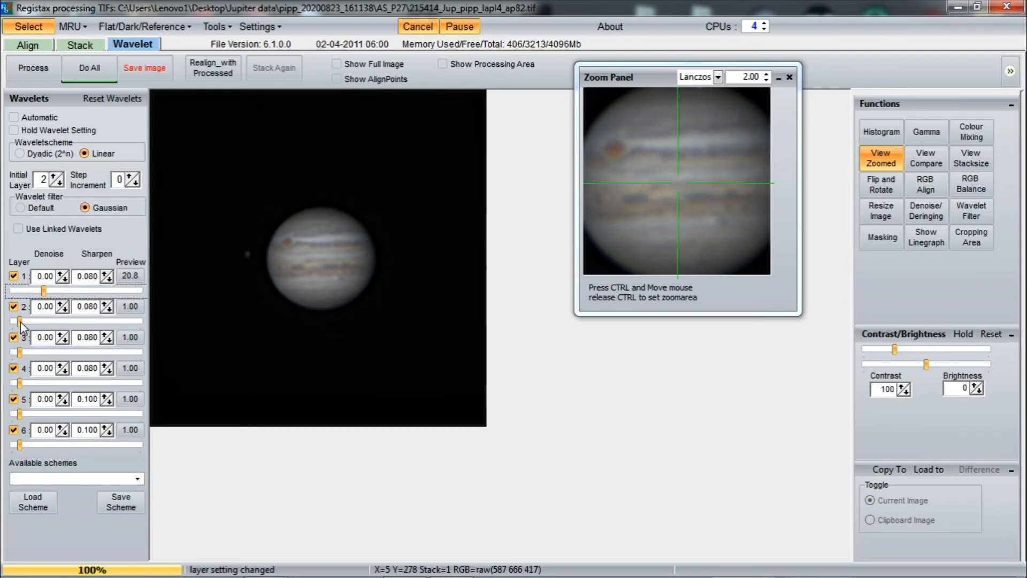
drag(20, 322, 33, 321)
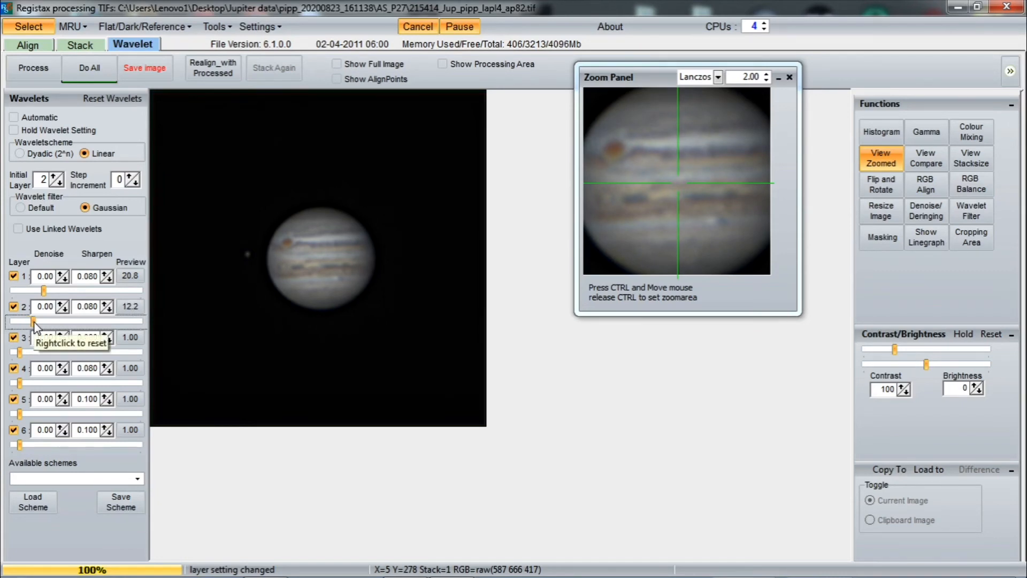
drag(34, 322, 32, 322)
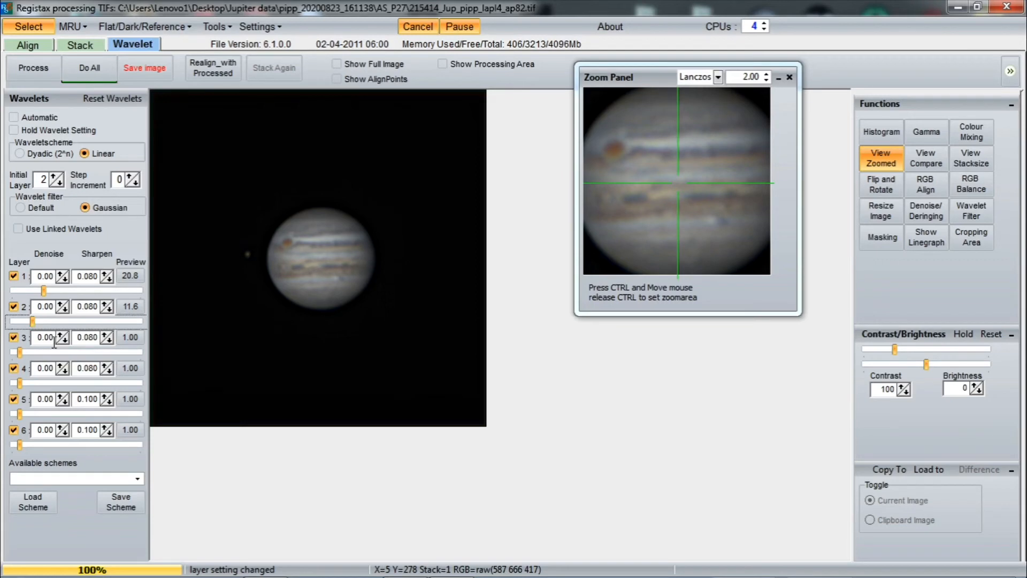
drag(19, 352, 23, 414)
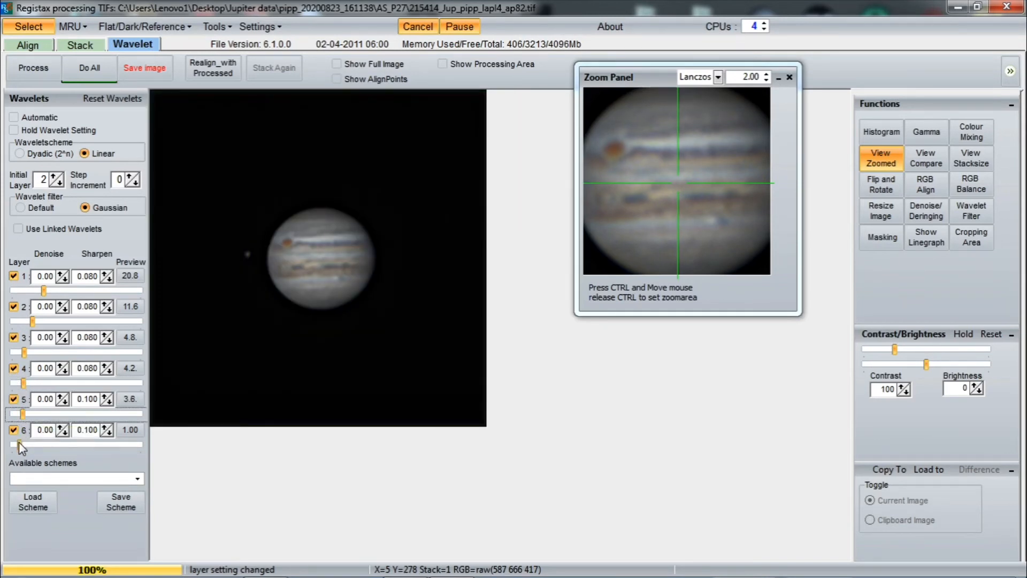
drag(18, 444, 20, 441)
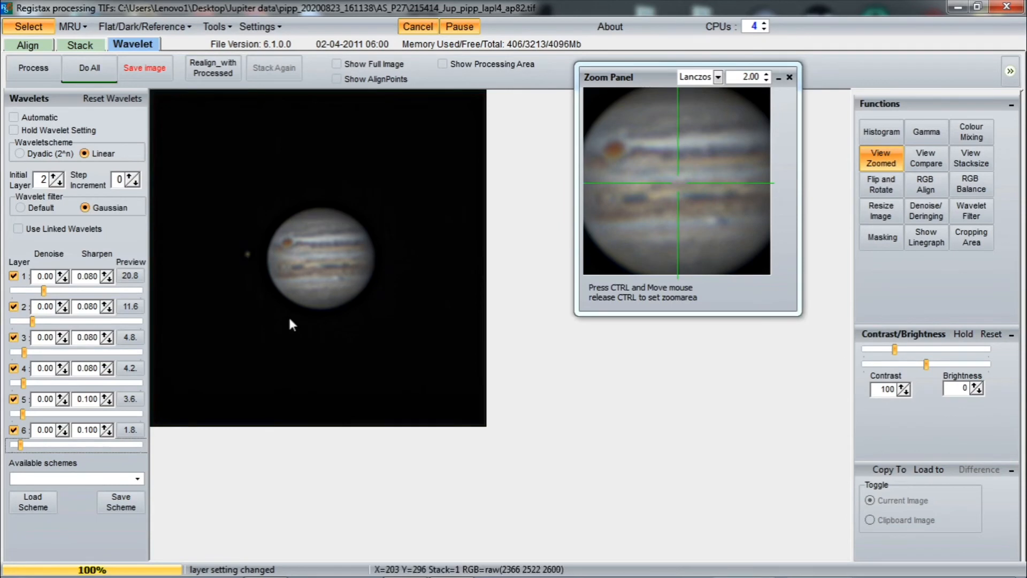
Step: Try a Denoise value of 0.10 on wavelet layer 1, then settle on 0.05
click(61, 274)
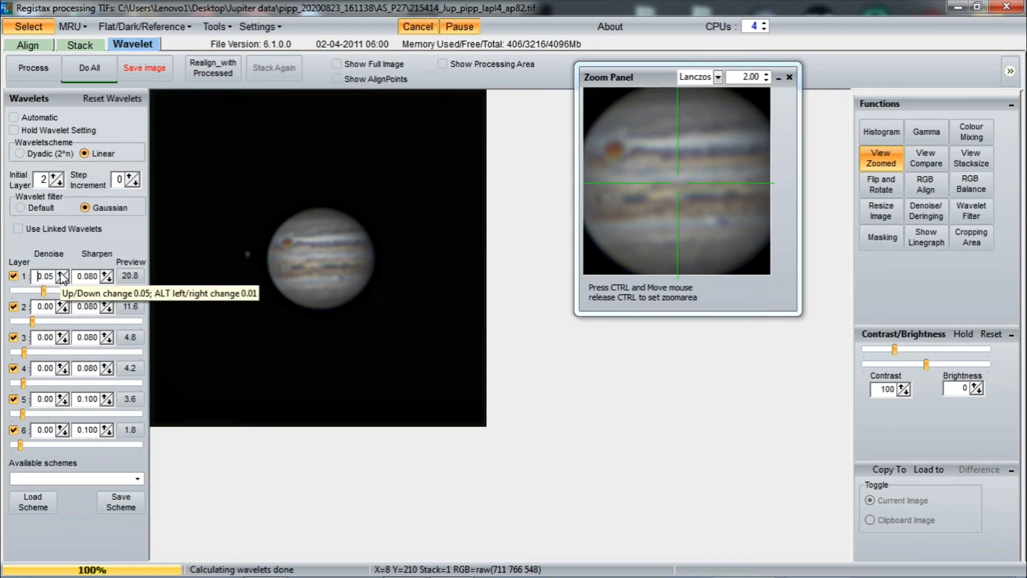
click(61, 274)
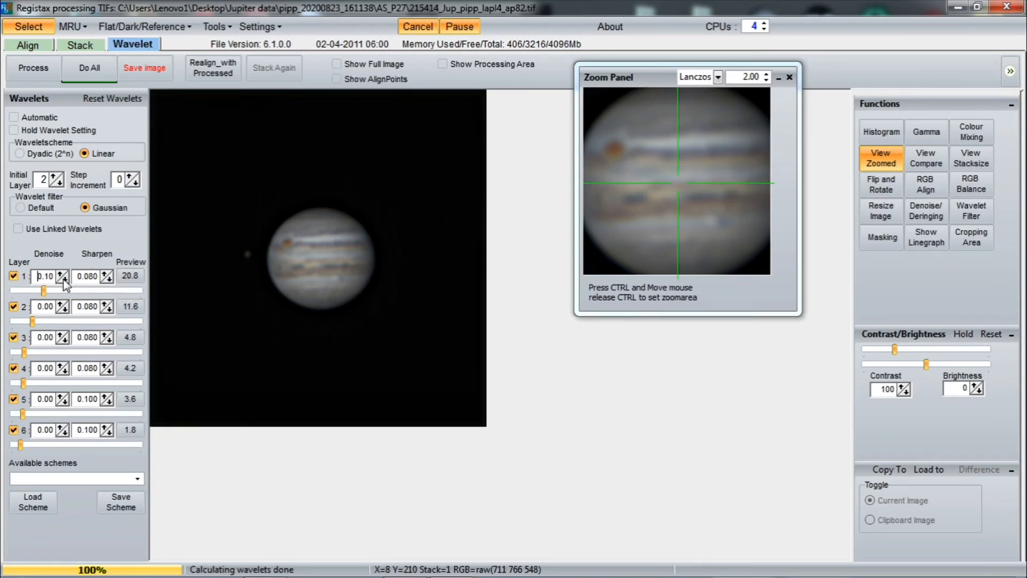
click(63, 277)
click(63, 280)
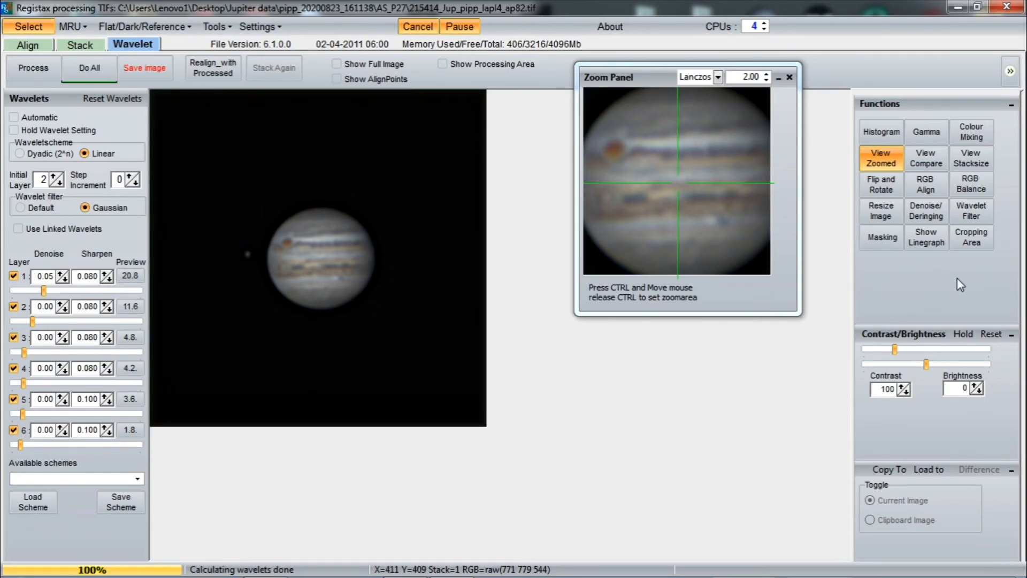
Step: Rotate the Jupiter image by 180 degrees, adjust the rotation to 193.0 degrees, and close the Flip and Rotate settings
click(880, 190)
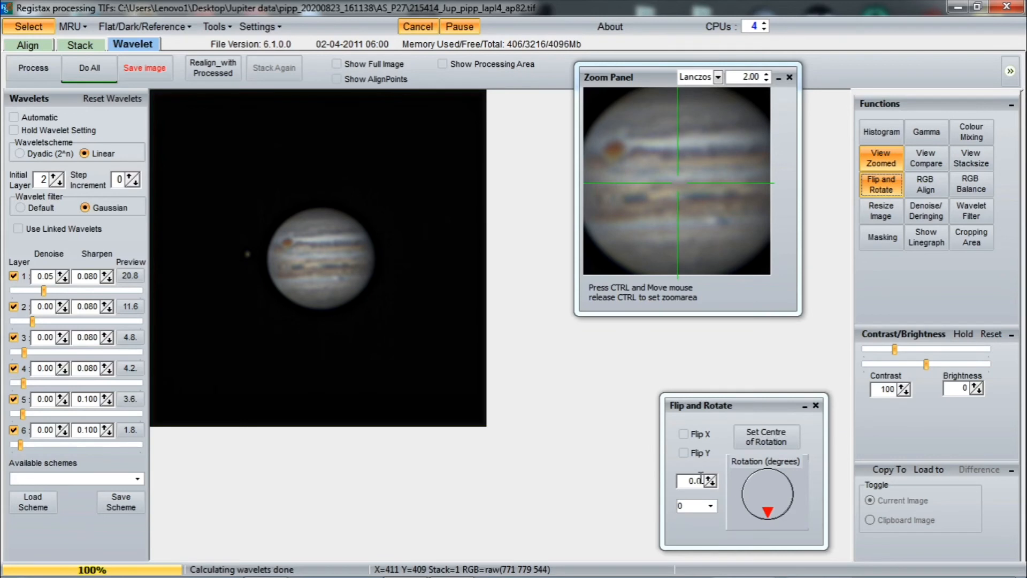
drag(701, 479, 658, 479)
key(BackSpace)
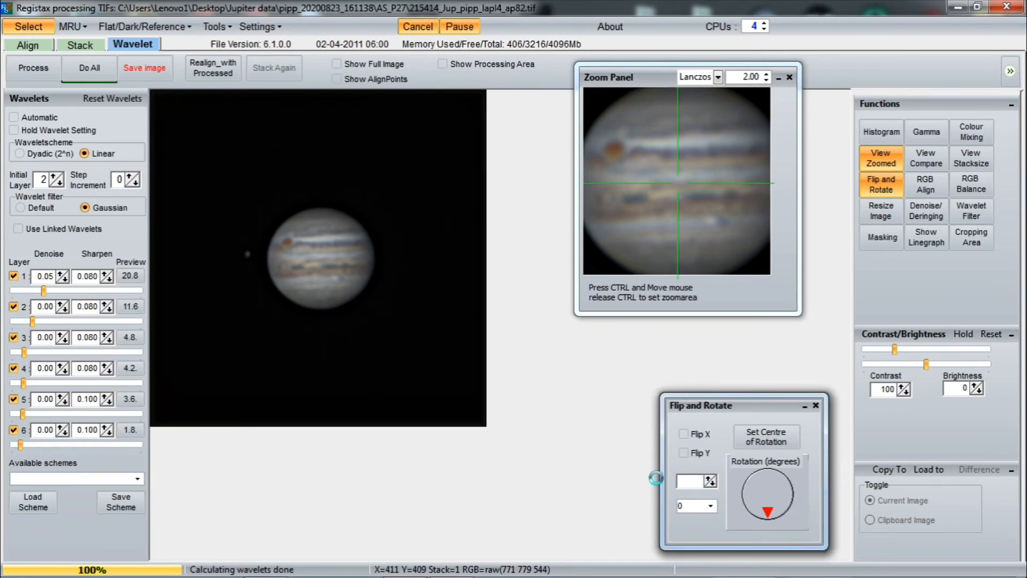
text(180)
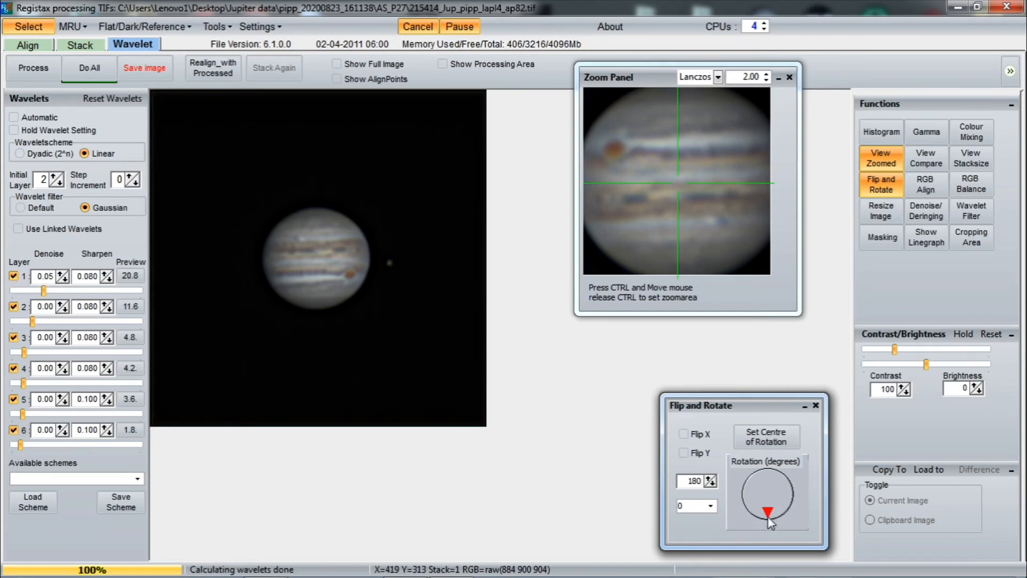
drag(768, 515, 776, 481)
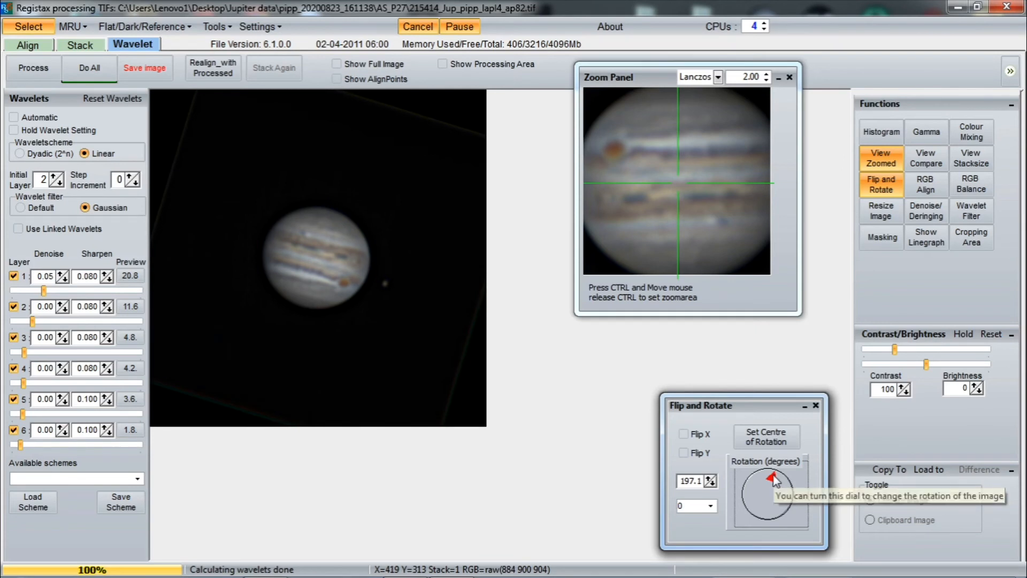
click(775, 480)
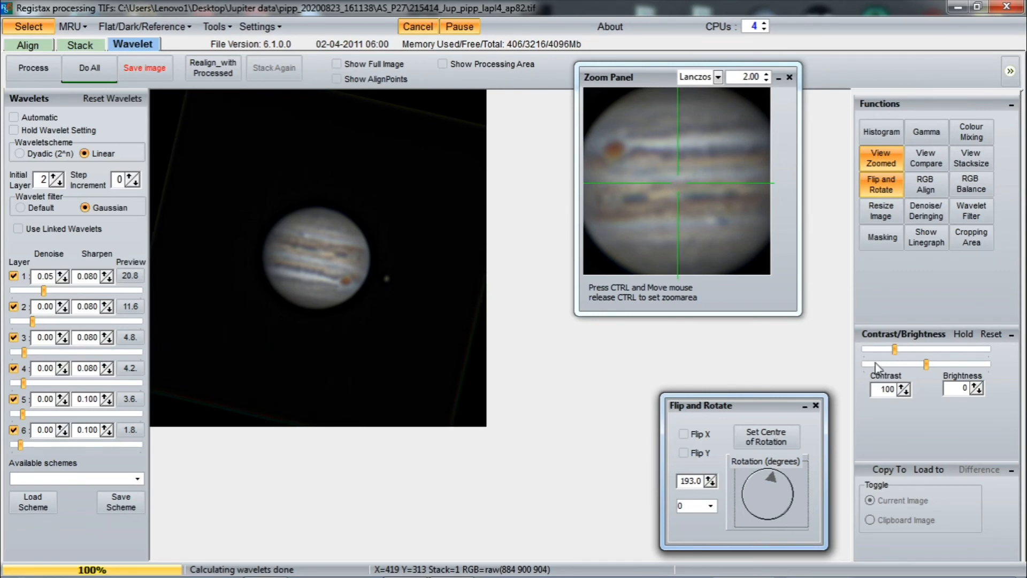
click(815, 405)
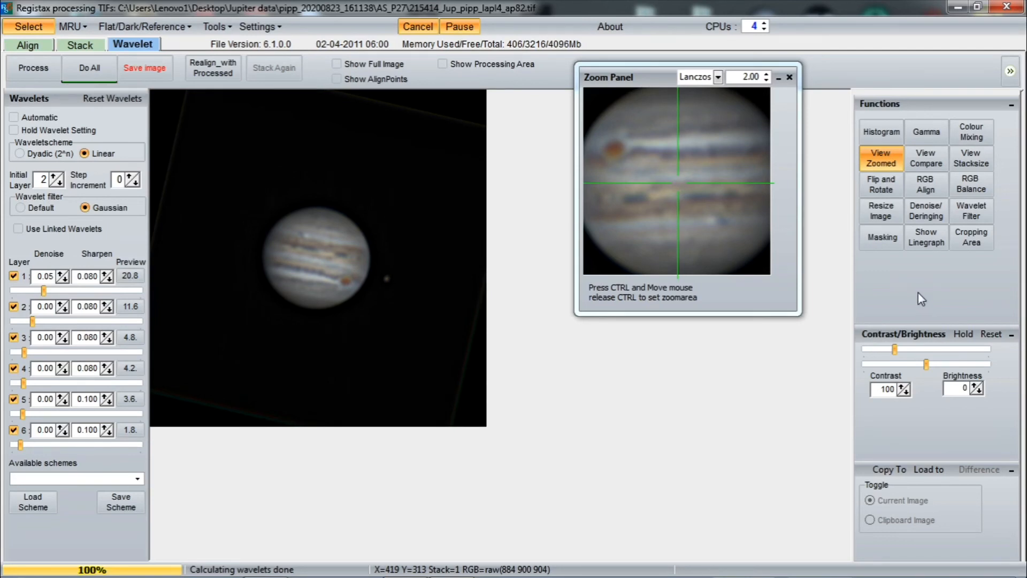
Step: Shape the gamma curve by raising its midpoint slightly and pulling an added shadow point below the diagonal, then close the gamma settings
click(926, 133)
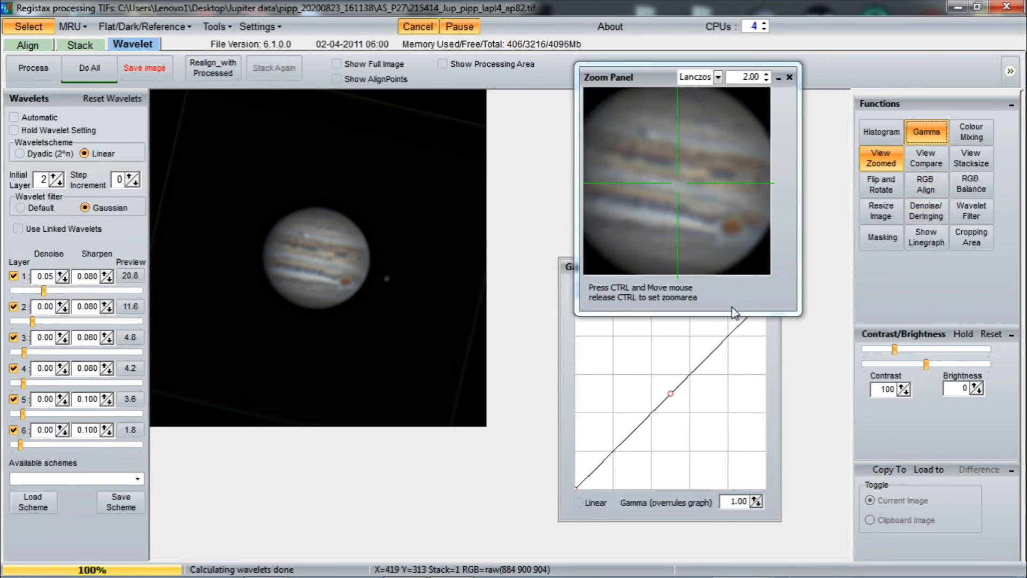
click(564, 335)
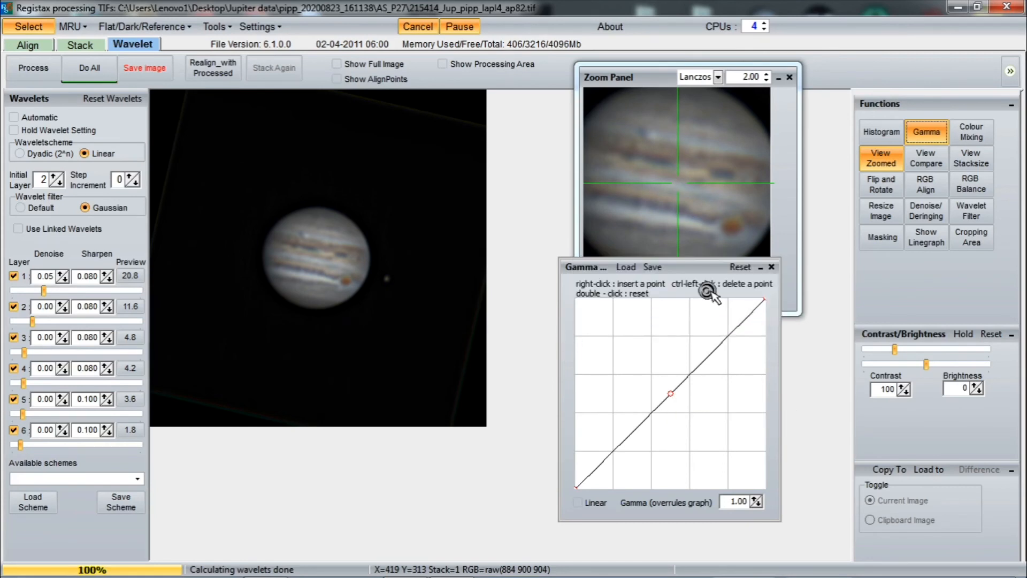
drag(670, 393, 665, 387)
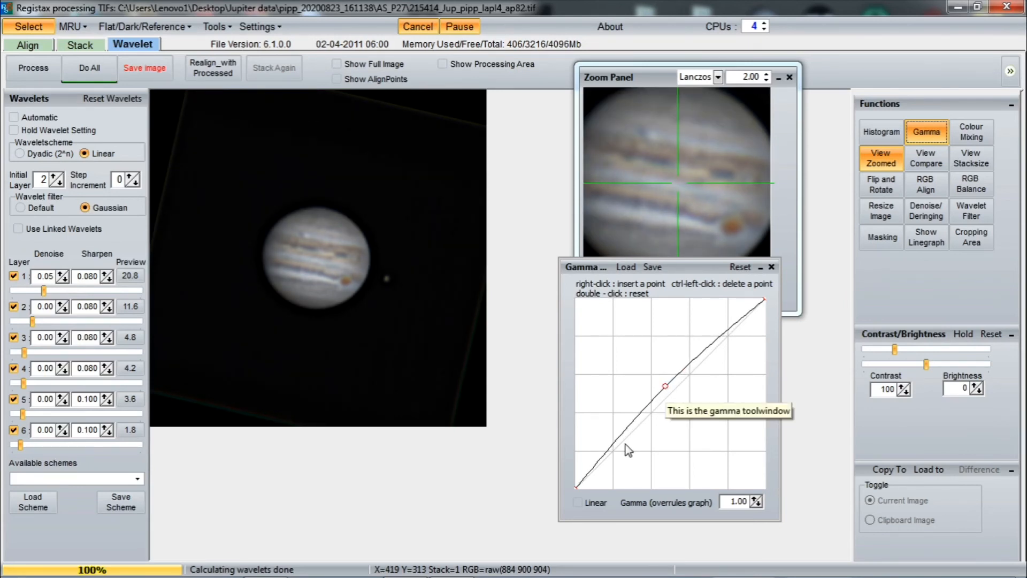
right_click(604, 453)
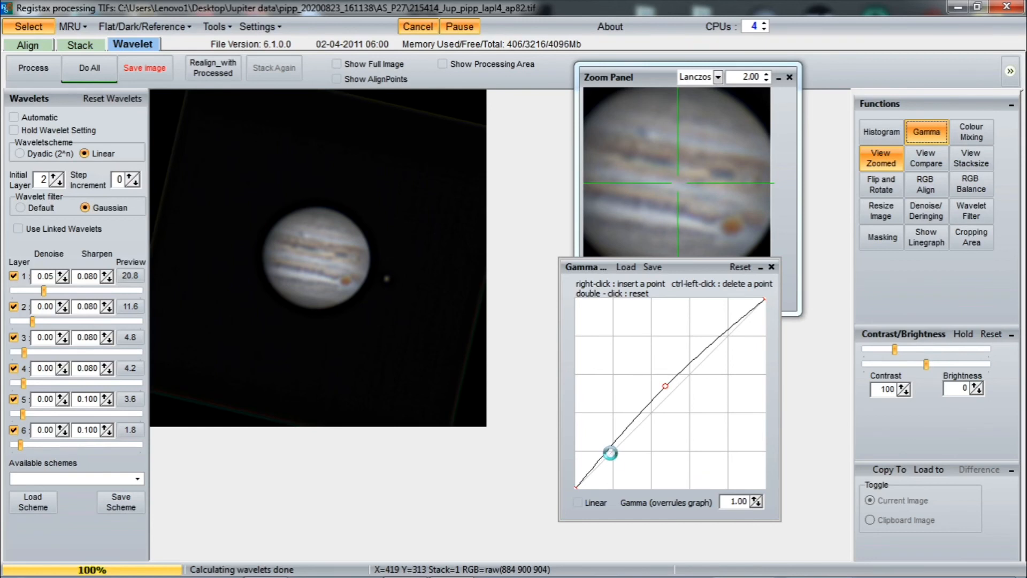
drag(604, 455, 613, 464)
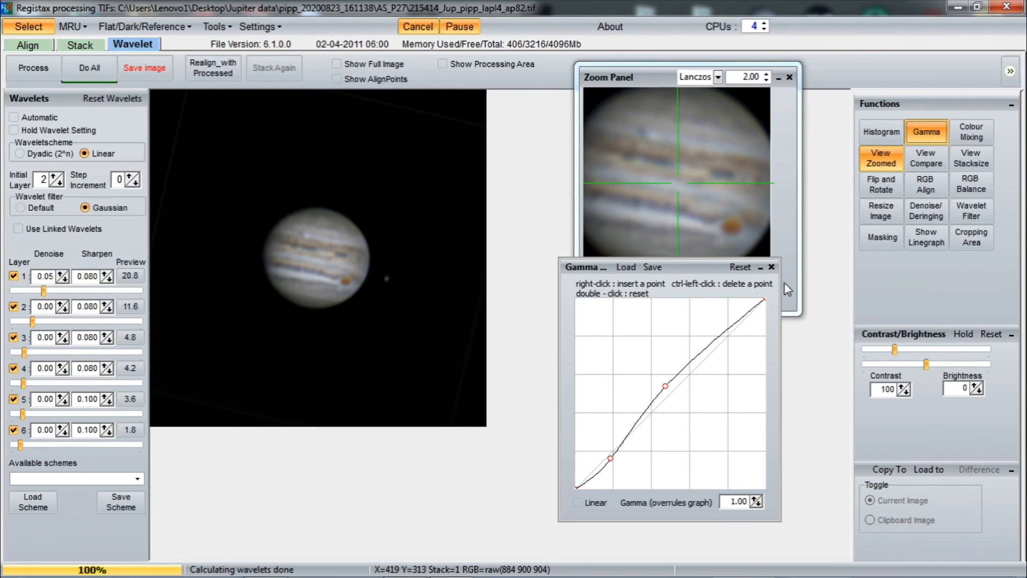
click(772, 267)
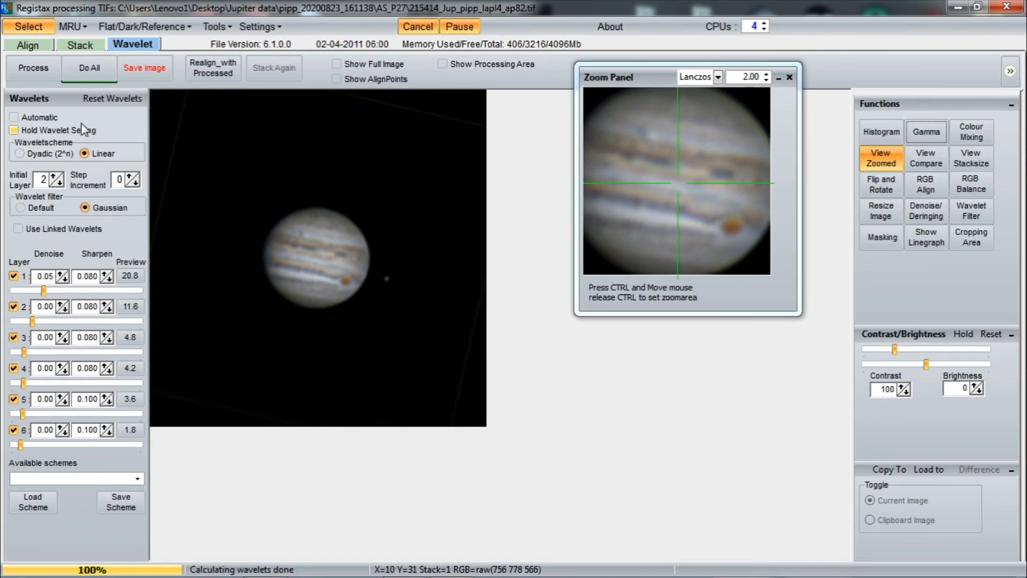
Step: Apply all processing to the full image and save it in the AS_P27 folder as an 8-bit JPEG named Jupiter Maksutov
click(89, 73)
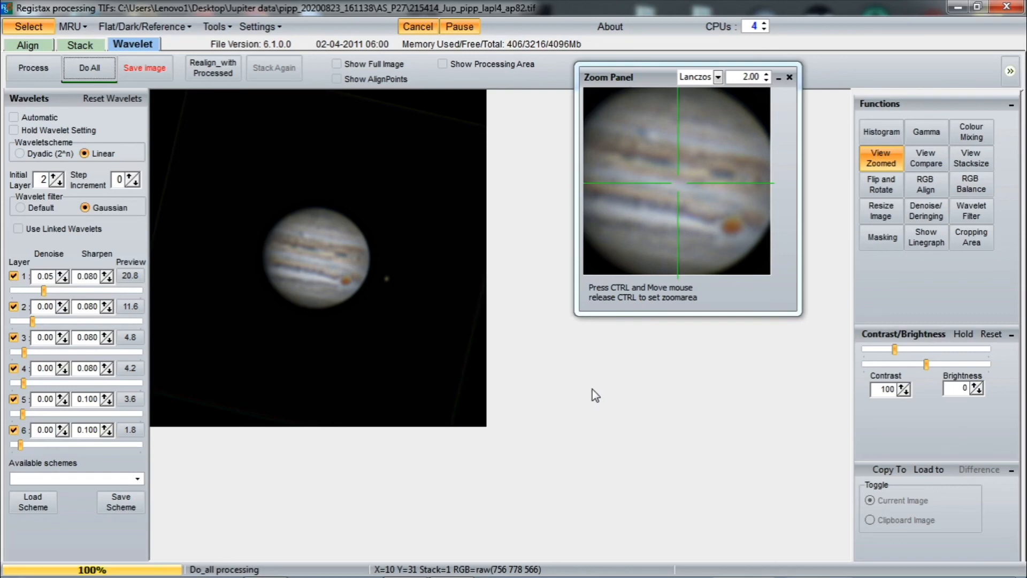
click(150, 73)
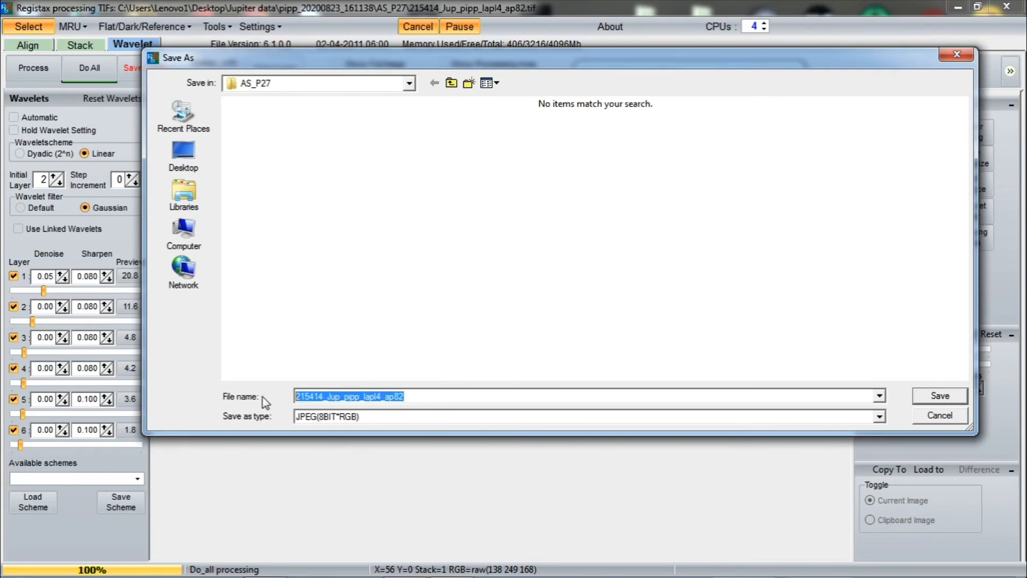
text(upiter)
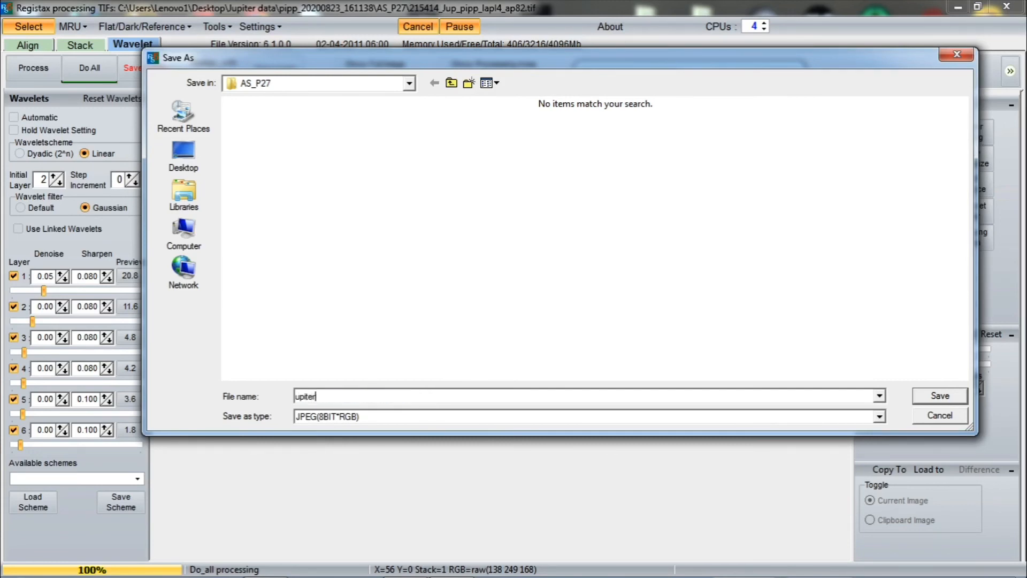
key(BackSpace)
key(BackSpace)
key(BackSpace)
key(BackSpace)
key(BackSpace)
key(BackSpace)
text(Jupiter Maksutov)
click(879, 418)
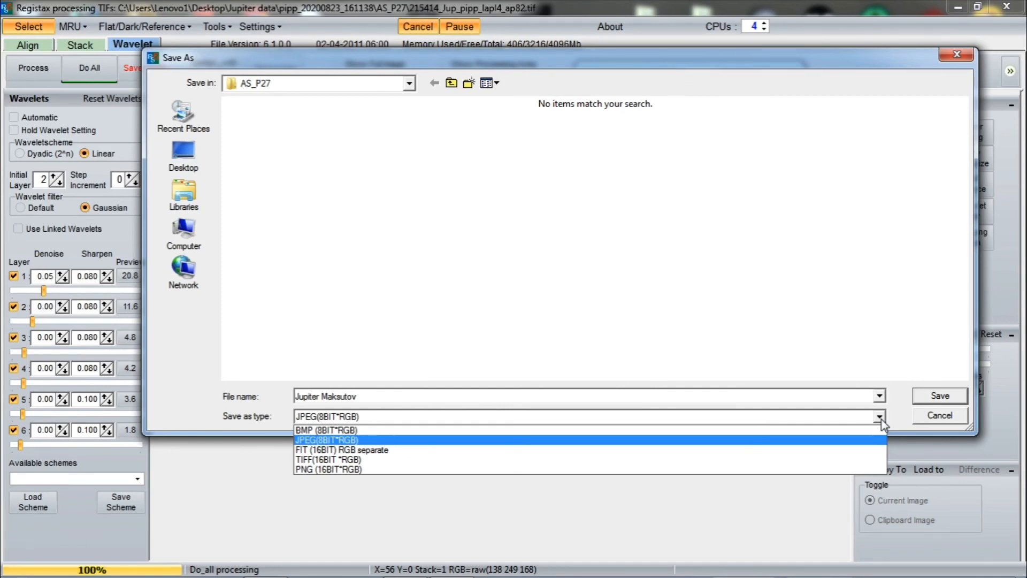
click(880, 420)
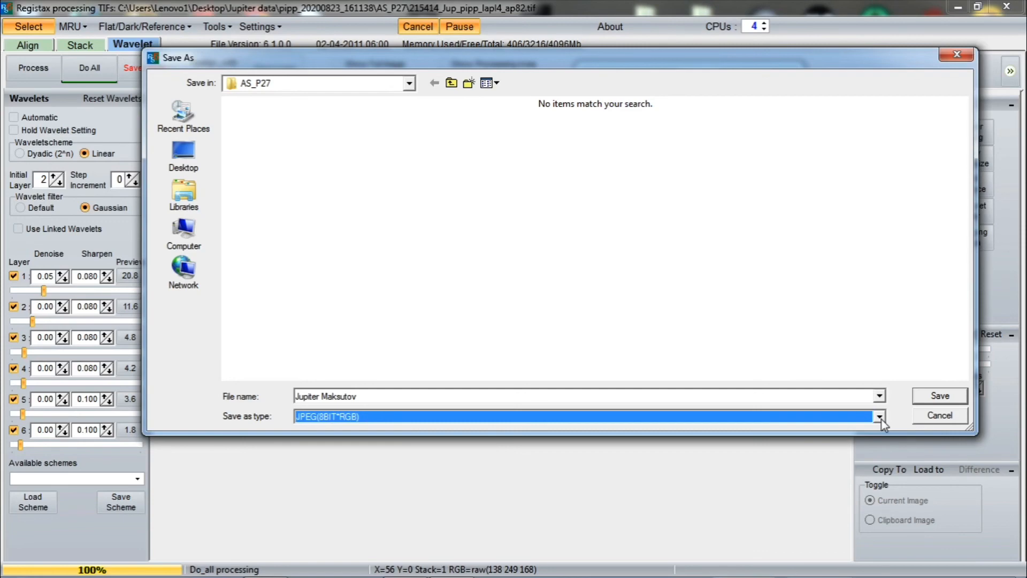
click(940, 396)
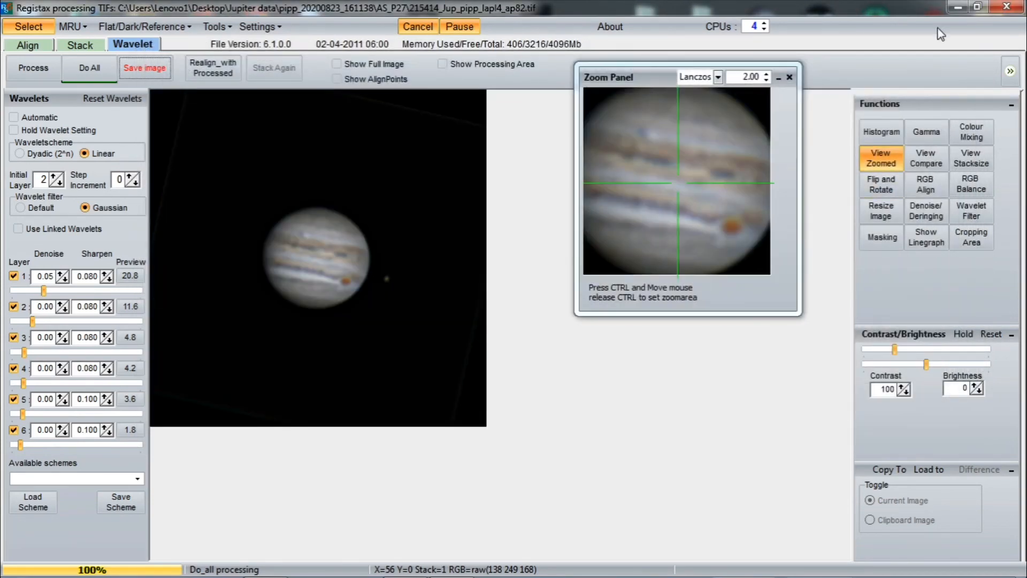
Step: Minimize RegiStax and open the AS_P27 folder within pipp_20200823_161138 in the desktop's Jupiter data folder
click(956, 7)
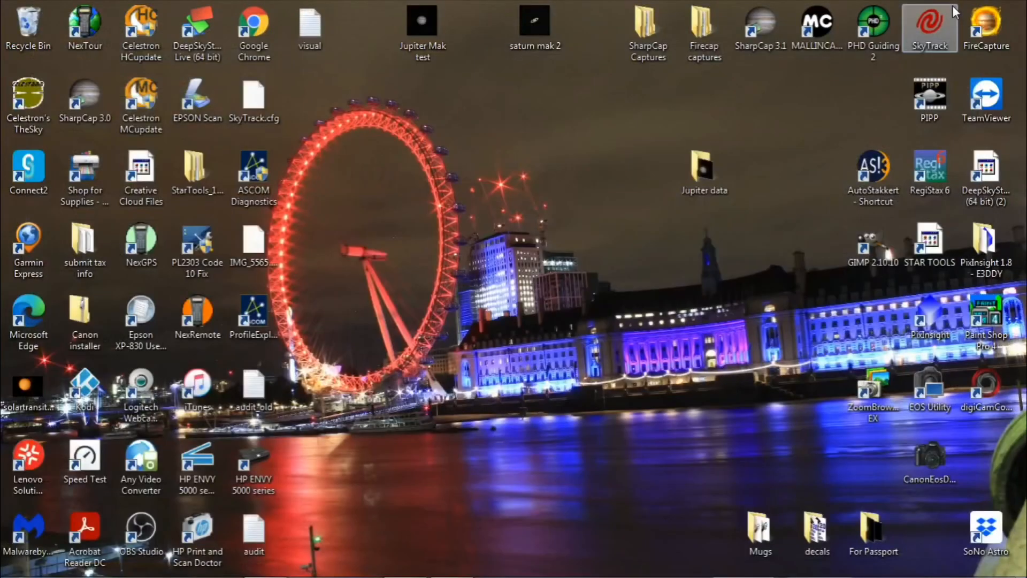
double_click(707, 169)
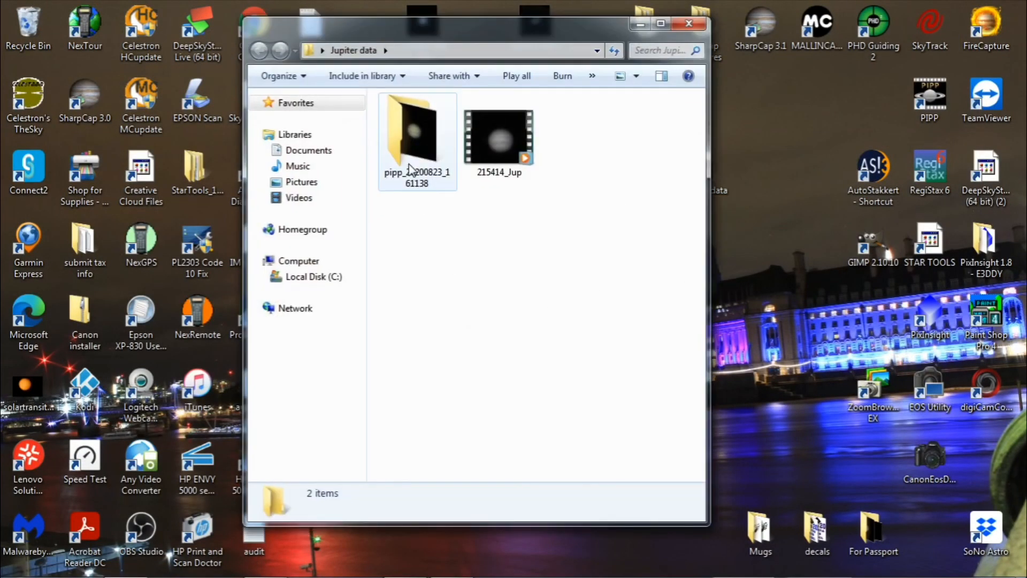
double_click(412, 134)
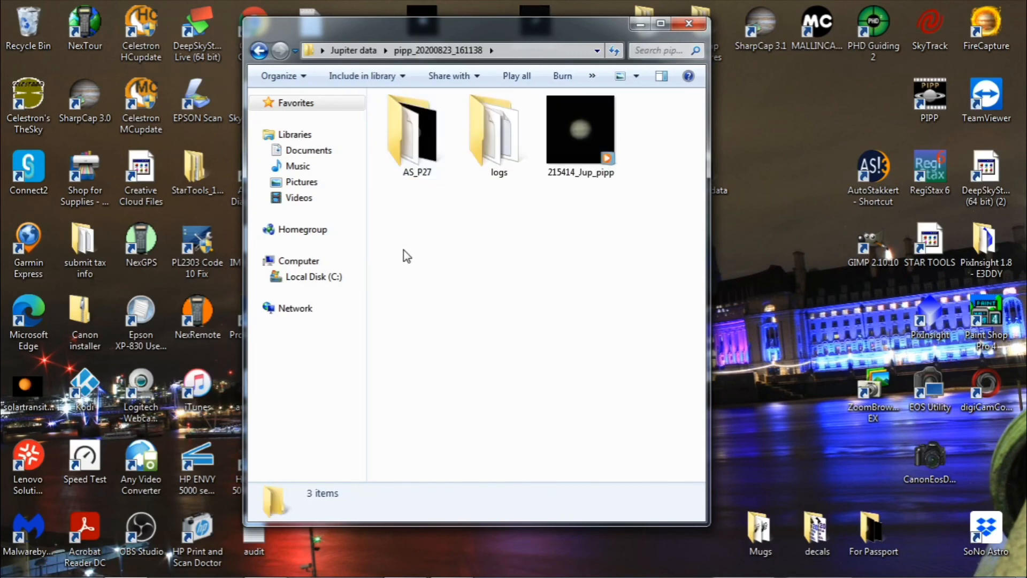
click(404, 160)
double_click(404, 160)
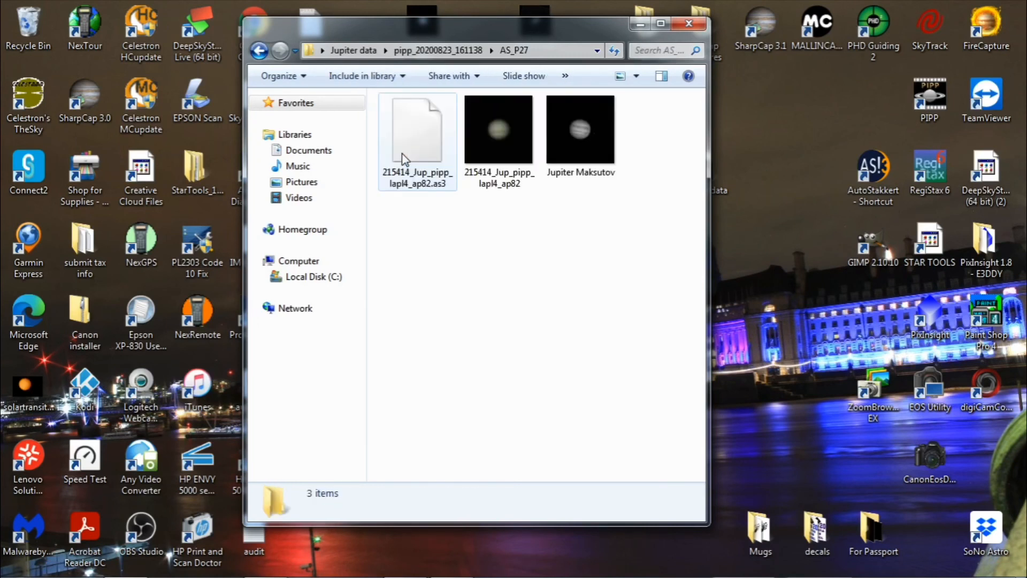
Step: Open the 215414_Jup_pipp_lapl4_ap82 stack and the Jupiter Maksutov image side by side, minimize the folder window, and compare the two images
double_click(490, 130)
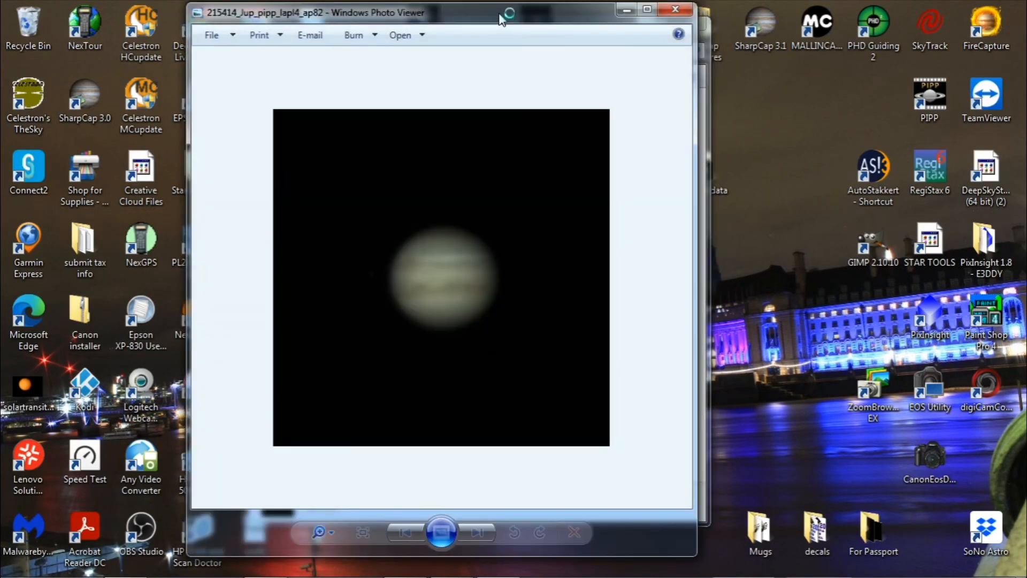
drag(501, 17, 316, 27)
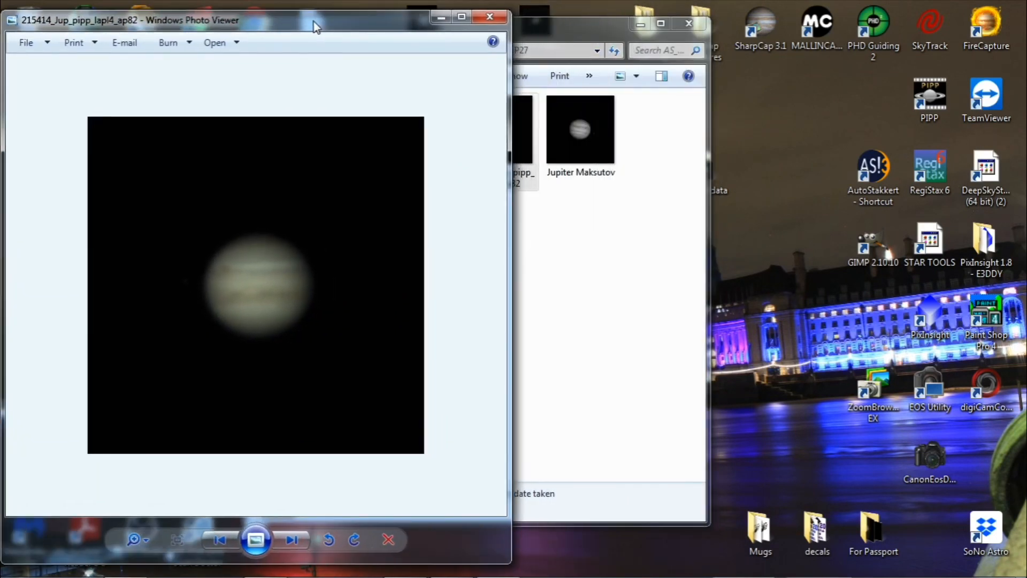
click(538, 37)
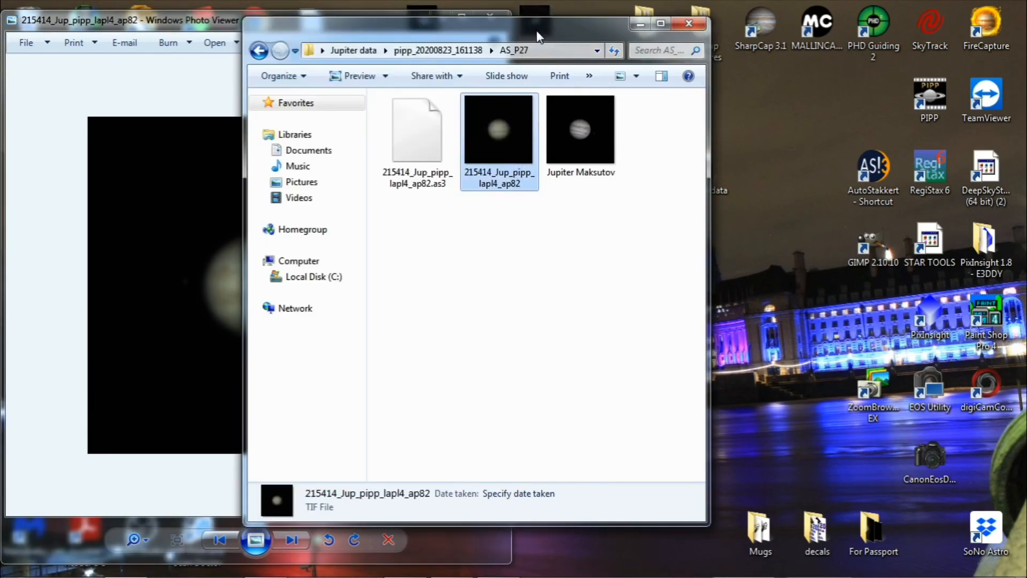
double_click(583, 146)
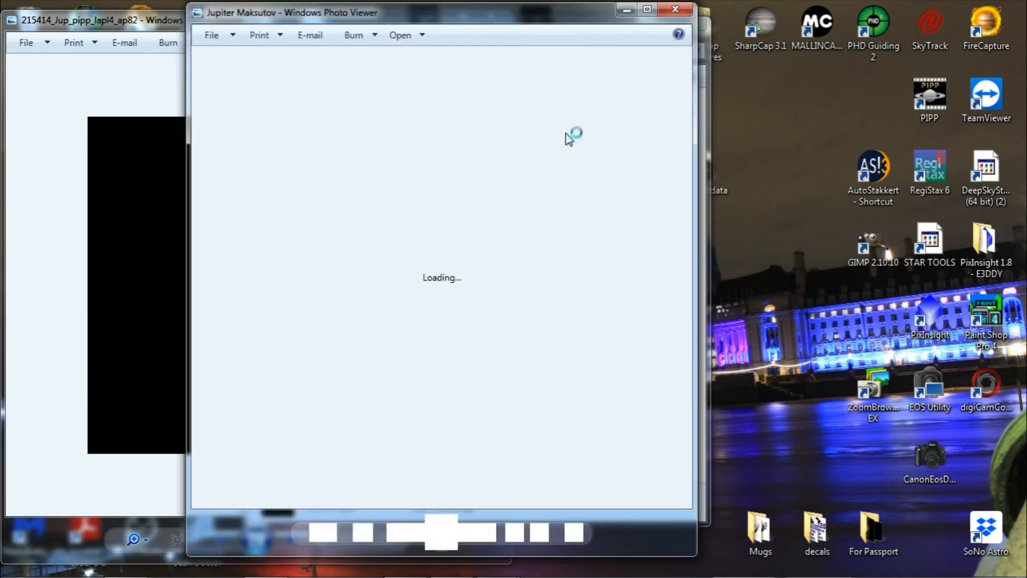
drag(477, 24, 645, 31)
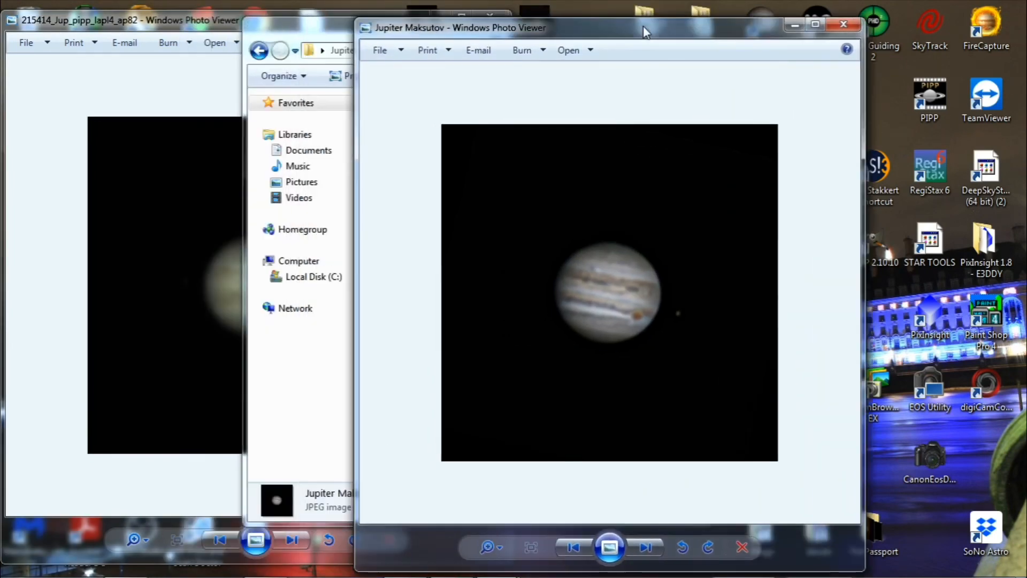
click(334, 31)
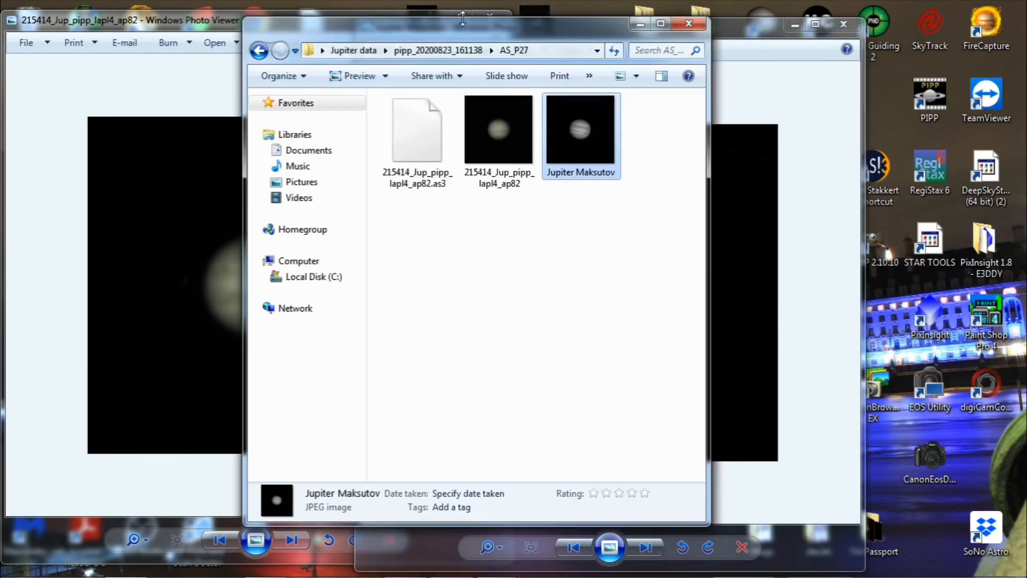
click(639, 24)
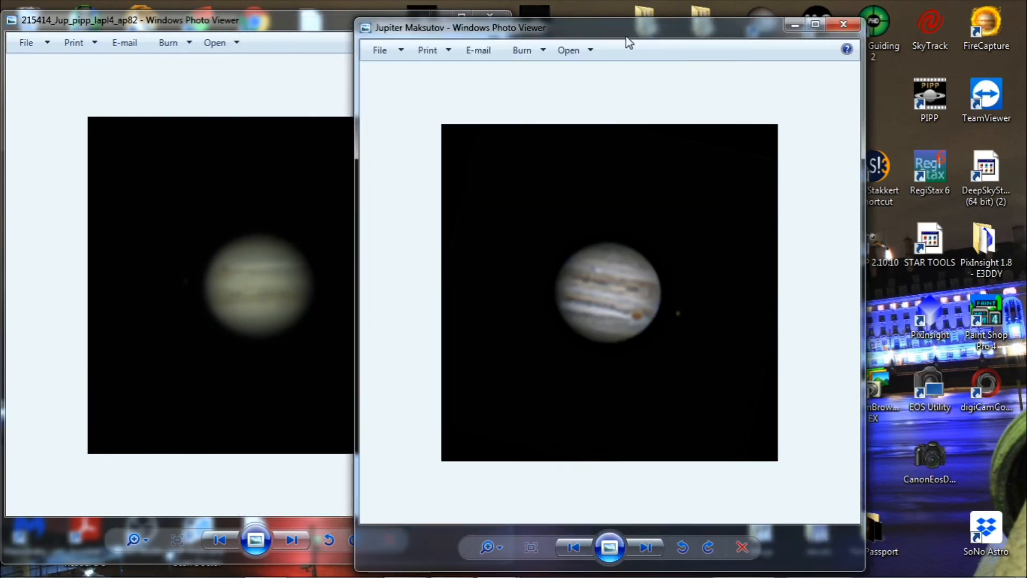
drag(626, 39, 657, 24)
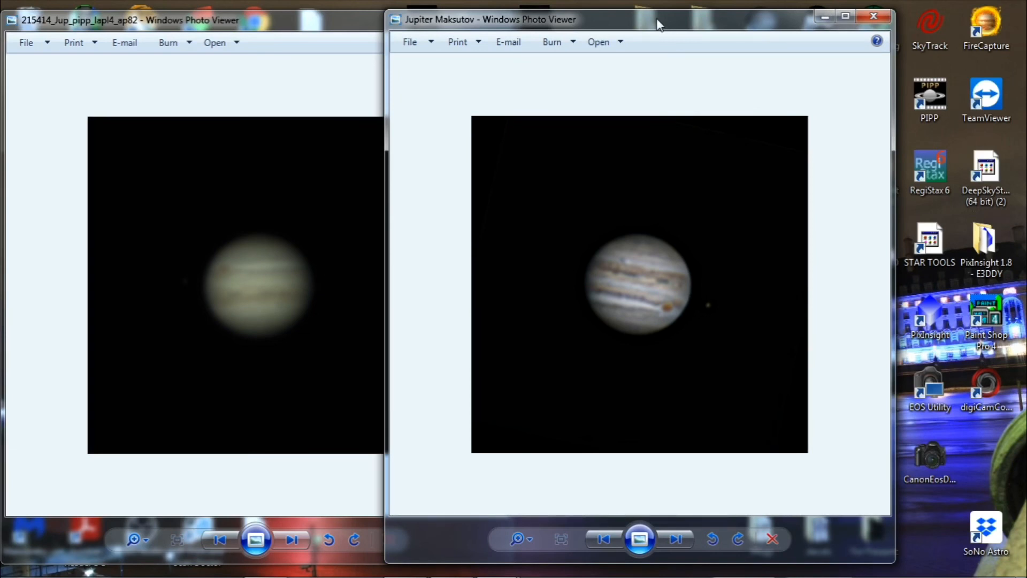
Step: Close both Jupiter image windows and the RegiStax Zoom Panel to clear the desktop
click(874, 17)
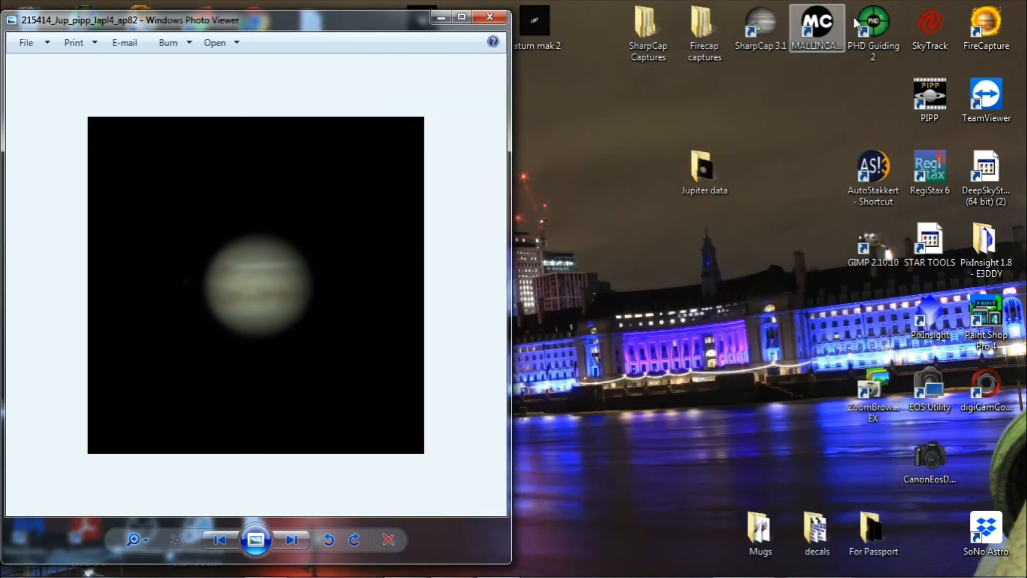
click(489, 18)
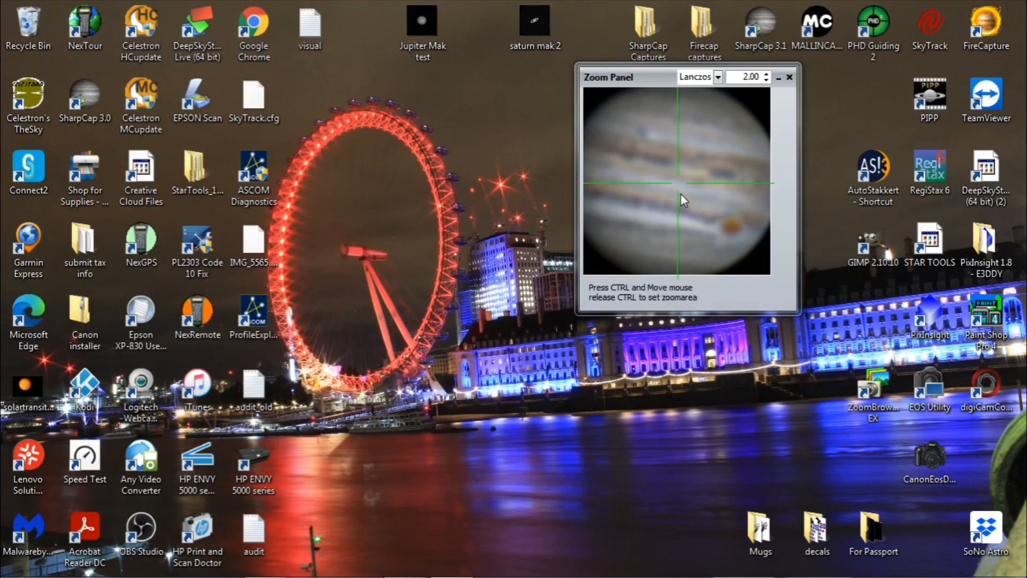
click(790, 77)
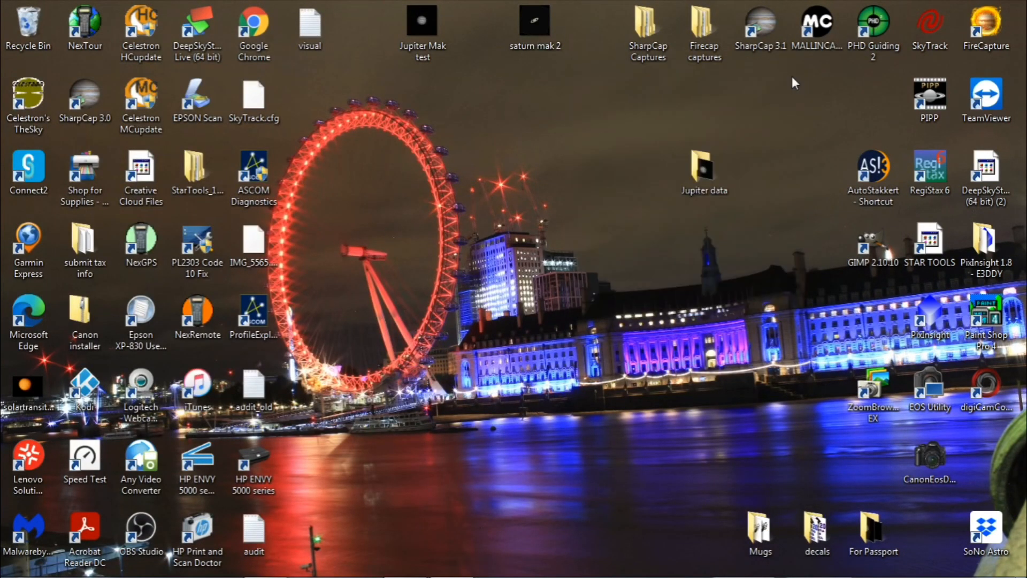